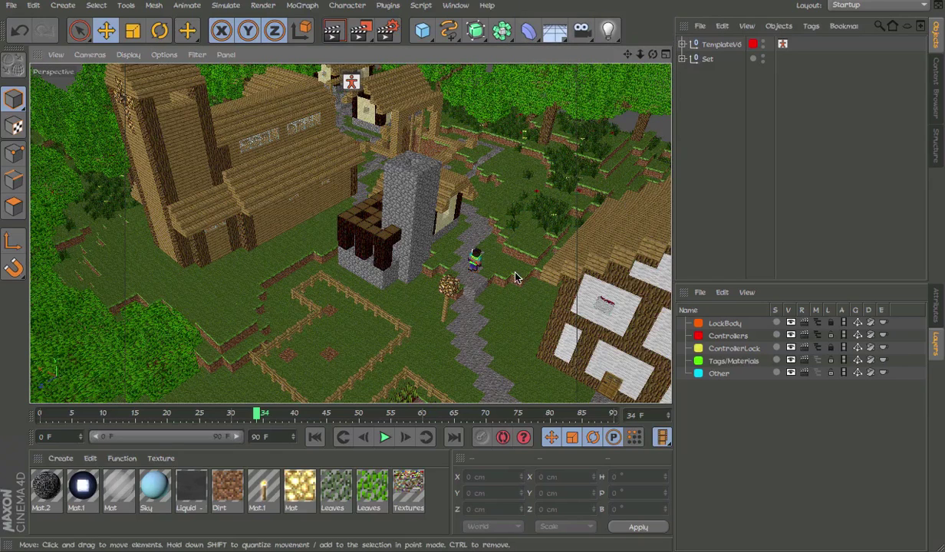
Examine the village set and surrounding forest from several distances and angles, including a close-up of the tree leaves.
{"action": "right_click_drag", "start_coordinate": [468, 276], "coordinate": [524, 290], "text": "alt"}
{"action": "scroll", "coordinate": [524, 292], "scroll_direction": "down", "scroll_amount": 10}
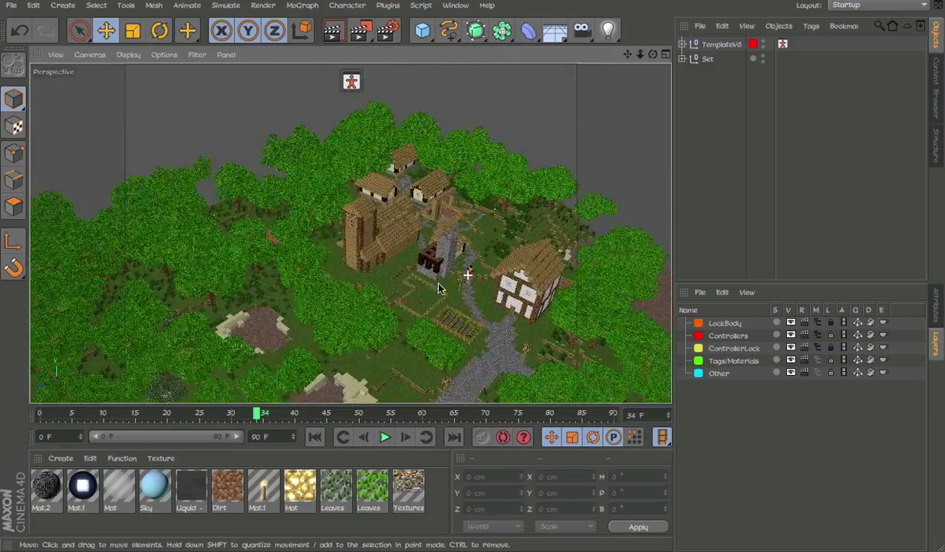
{"action": "scroll", "coordinate": [461, 273], "scroll_direction": "up", "scroll_amount": 10}
{"action": "scroll", "coordinate": [478, 289], "scroll_direction": "down", "scroll_amount": 4}
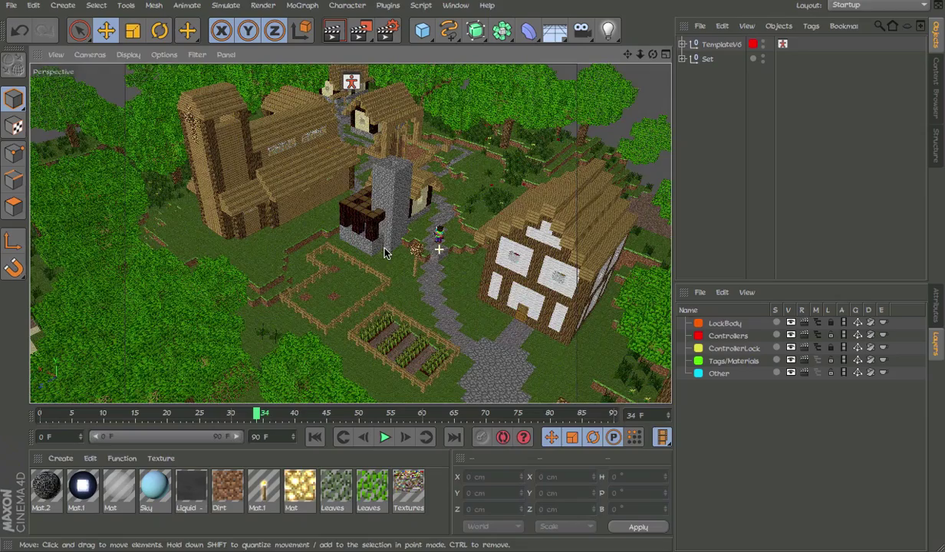
{"action": "left_click_drag", "start_coordinate": [434, 264], "coordinate": [323, 236], "text": "alt"}
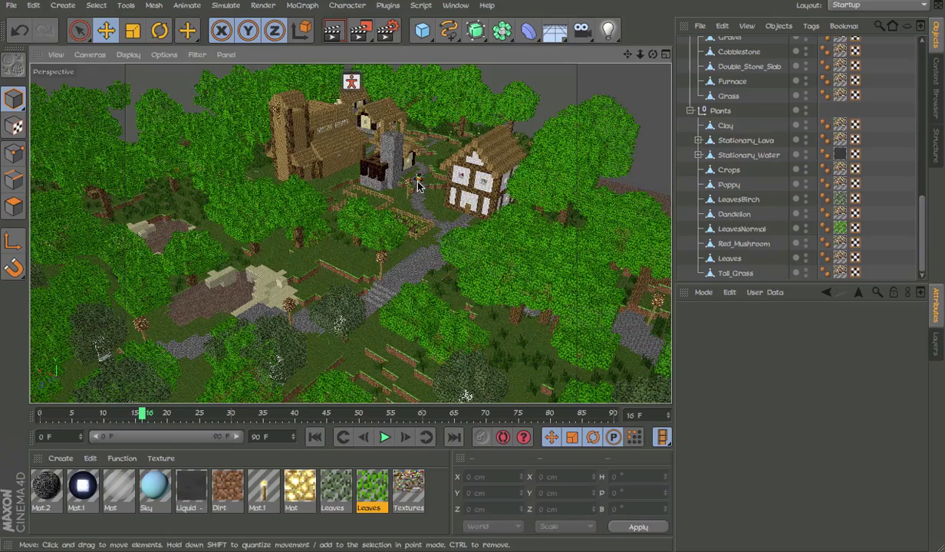
{"action": "right_click_drag", "start_coordinate": [434, 175], "coordinate": [284, 230], "text": "alt"}
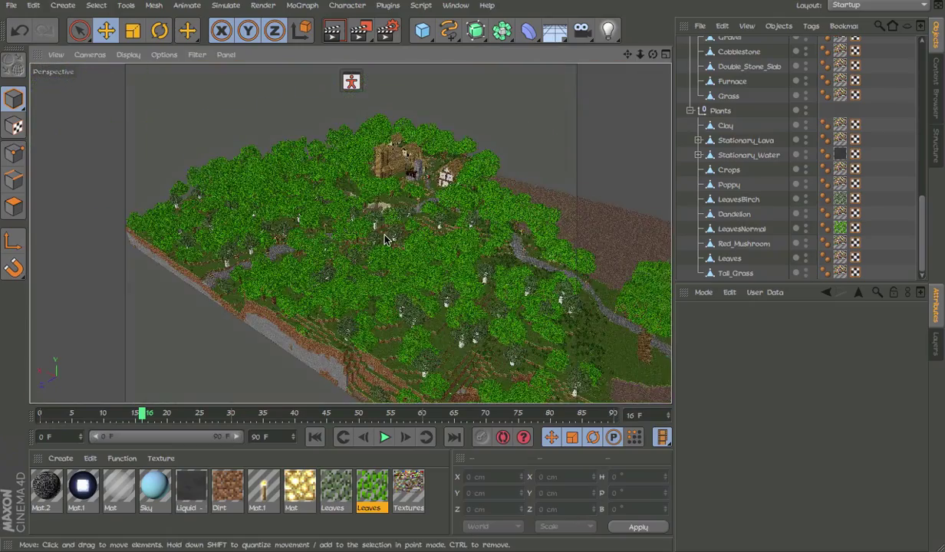
{"action": "right_click_drag", "start_coordinate": [384, 235], "coordinate": [642, 255], "text": "alt"}
{"action": "right_click_drag", "start_coordinate": [399, 214], "coordinate": [325, 261], "text": "alt"}
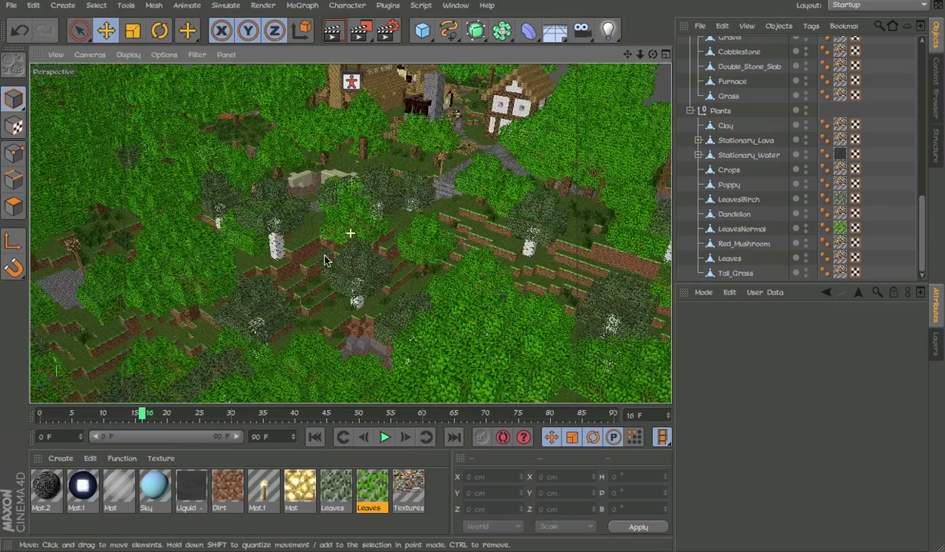
{"action": "right_click_drag", "start_coordinate": [480, 297], "coordinate": [587, 294], "text": "alt"}
{"action": "right_click_drag", "start_coordinate": [350, 233], "coordinate": [470, 127], "text": "alt"}
{"action": "right_click_drag", "start_coordinate": [403, 214], "coordinate": [568, 242], "text": "alt"}
{"action": "left_click_drag", "start_coordinate": [568, 241], "coordinate": [493, 201], "text": "alt"}
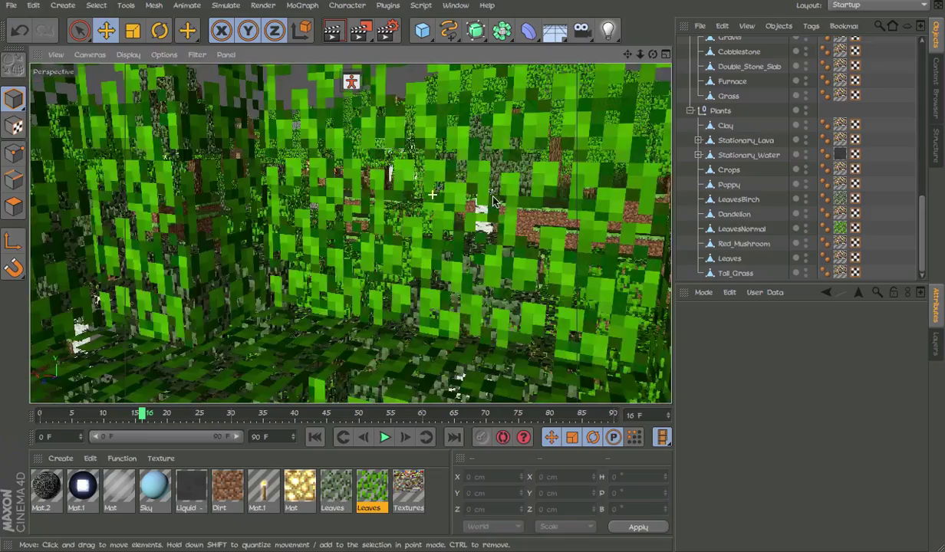
{"action": "right_click_drag", "start_coordinate": [451, 221], "coordinate": [255, 235], "text": "alt"}
{"action": "middle_click_drag", "start_coordinate": [351, 233], "coordinate": [520, 270], "text": "alt"}
{"action": "left_click_drag", "start_coordinate": [519, 270], "coordinate": [549, 248], "text": "alt"}
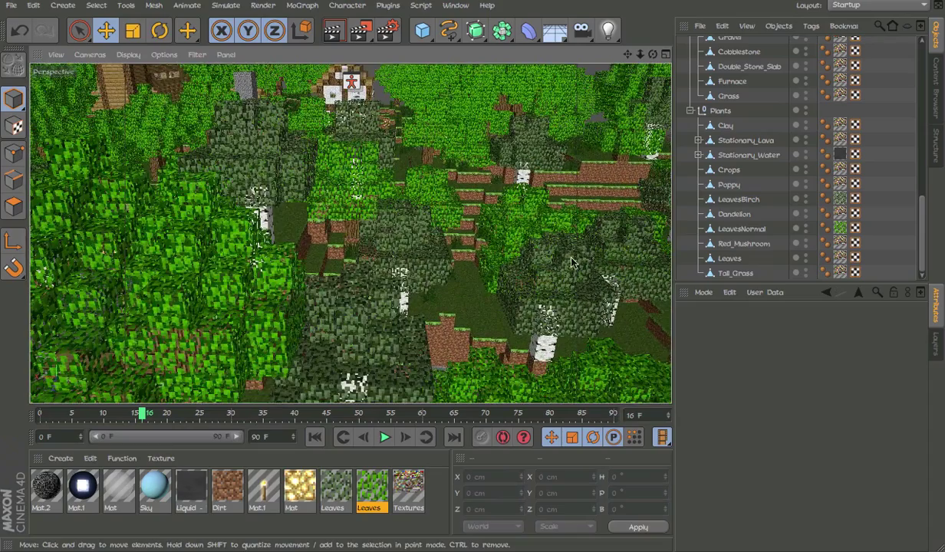
{"action": "left_click_drag", "start_coordinate": [452, 258], "coordinate": [458, 289], "text": "alt"}
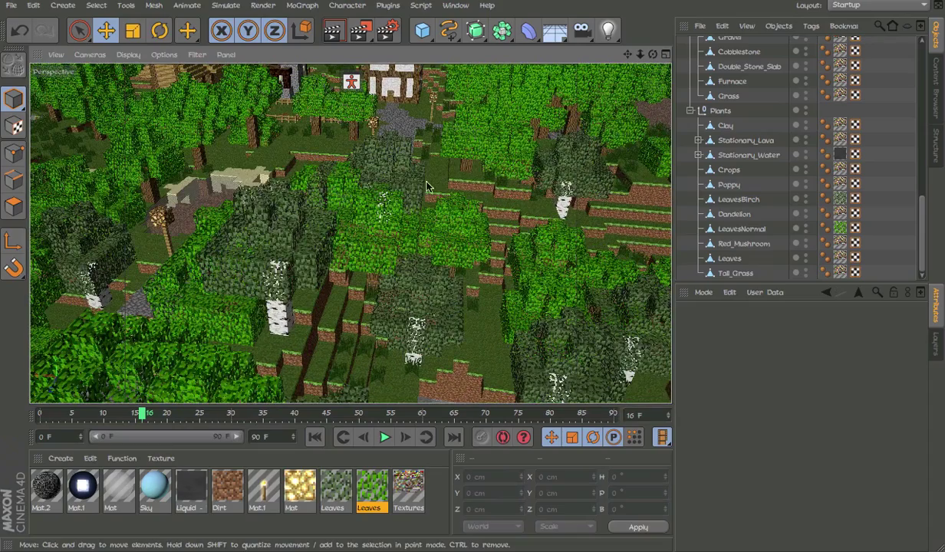
Select the regular tree leaves and the birch leaves in turn to see their distribution across the forest, and clear the selection.
{"action": "left_click", "coordinate": [463, 240]}
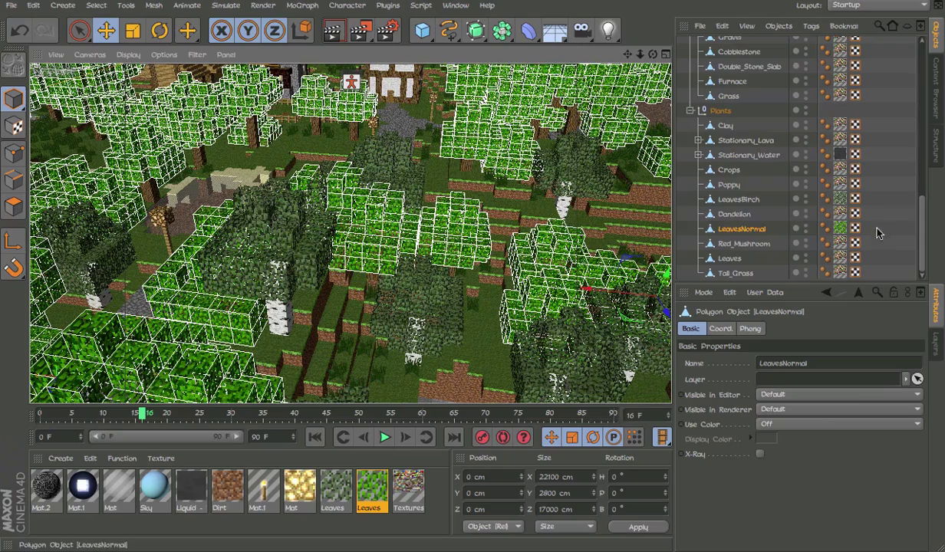
{"action": "left_click", "coordinate": [396, 172]}
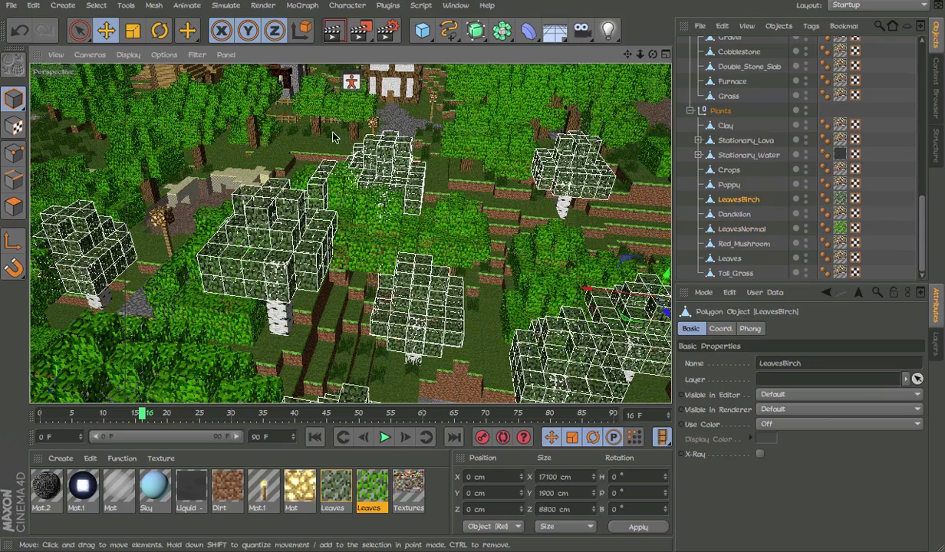
{"action": "middle_click_drag", "start_coordinate": [479, 223], "coordinate": [372, 249], "text": "alt"}
{"action": "right_click_drag", "start_coordinate": [373, 249], "coordinate": [306, 263], "text": "alt"}
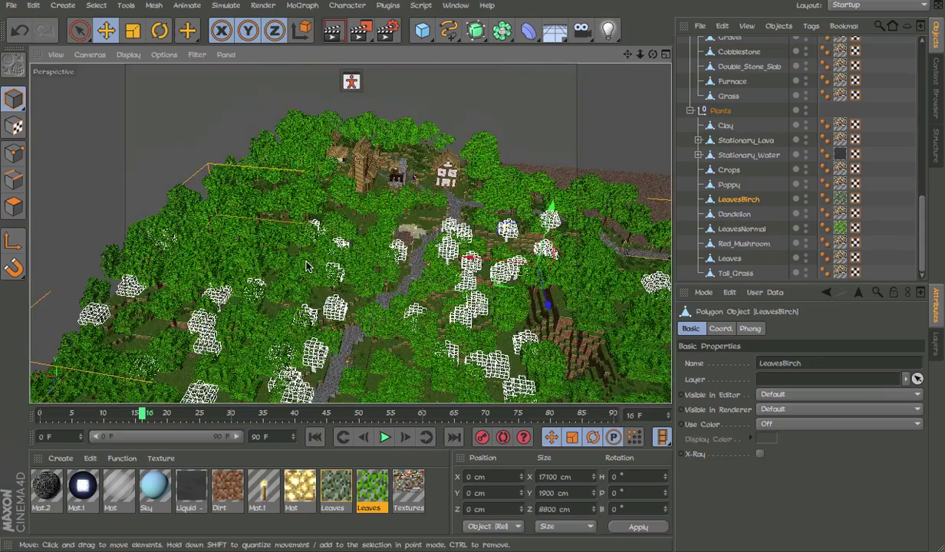
{"action": "middle_click_drag", "start_coordinate": [419, 224], "coordinate": [372, 230], "text": "alt"}
{"action": "left_click", "coordinate": [888, 201]}
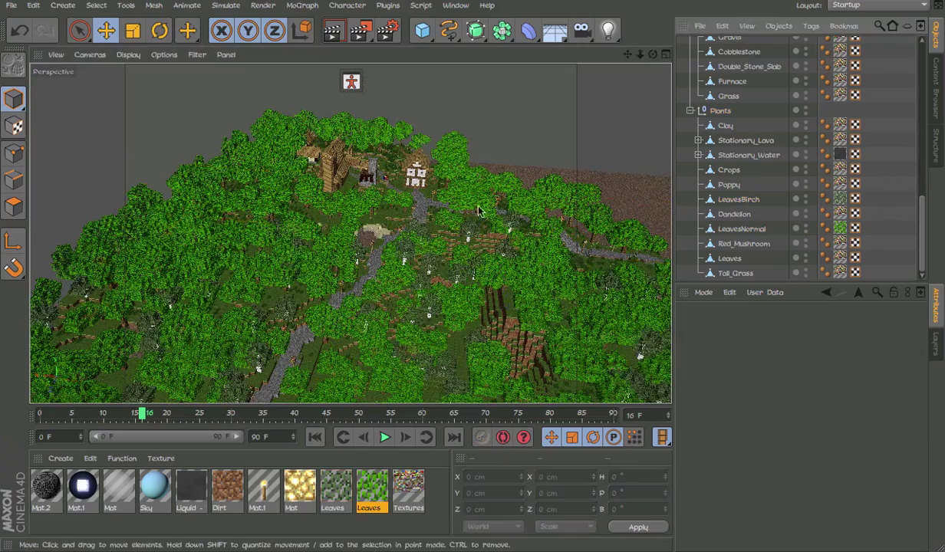
Review the Alpha and Color channels of the bright green Leaves material, select the darker Leaves material, and close the Material Editor.
{"action": "right_click_drag", "start_coordinate": [421, 202], "coordinate": [564, 217], "text": "alt"}
{"action": "scroll", "coordinate": [525, 231], "scroll_direction": "up", "scroll_amount": 5}
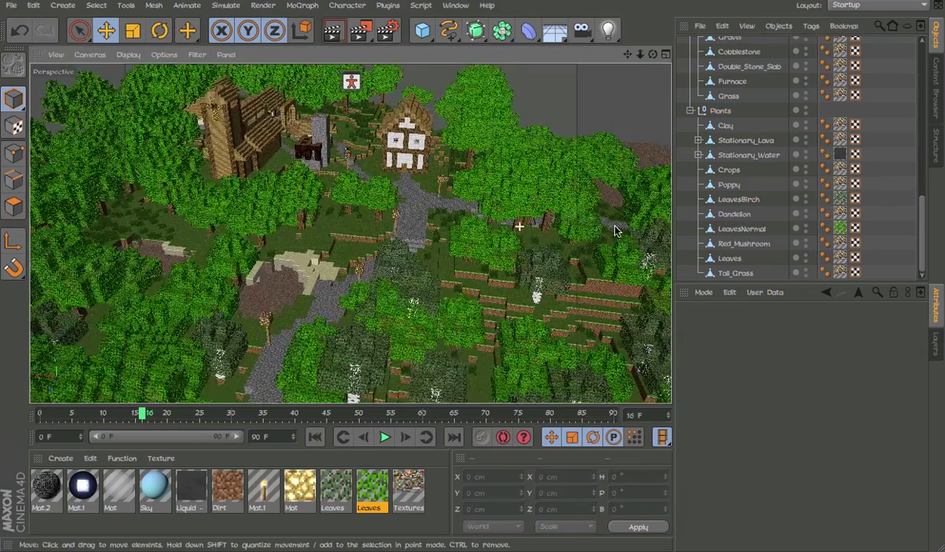
{"action": "left_click_drag", "start_coordinate": [409, 239], "coordinate": [558, 312], "text": "alt"}
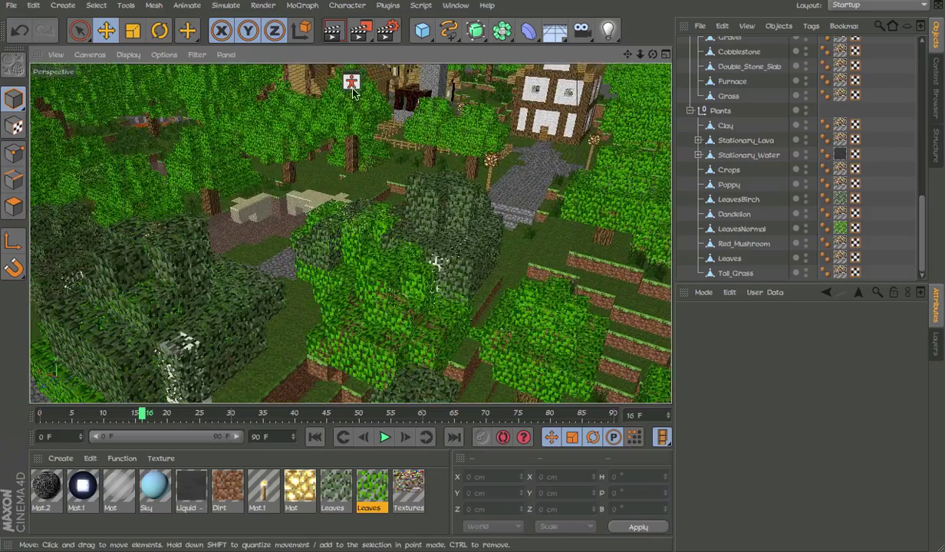
{"action": "left_click_drag", "start_coordinate": [361, 207], "coordinate": [136, 196], "text": "alt"}
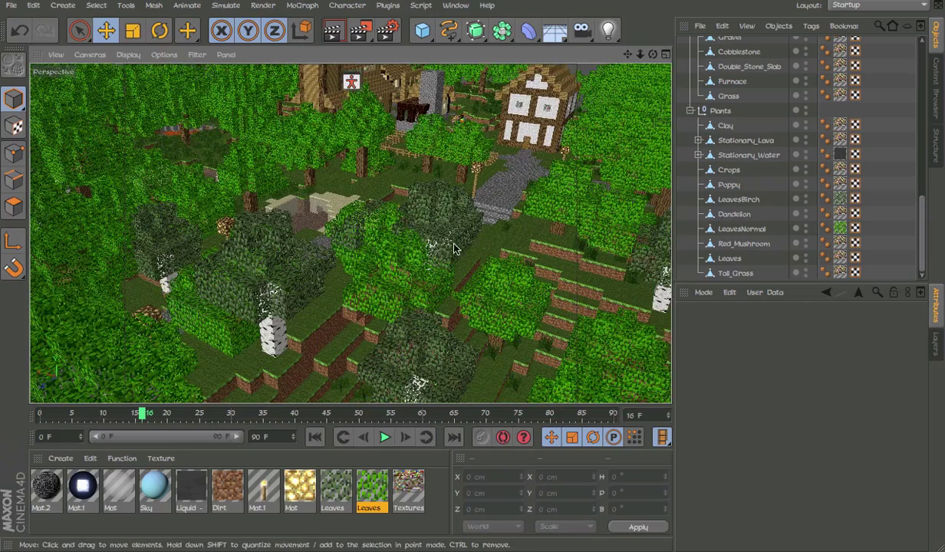
{"action": "right_click_drag", "start_coordinate": [454, 246], "coordinate": [387, 258], "text": "alt"}
{"action": "left_click_drag", "start_coordinate": [388, 256], "coordinate": [439, 260], "text": "alt"}
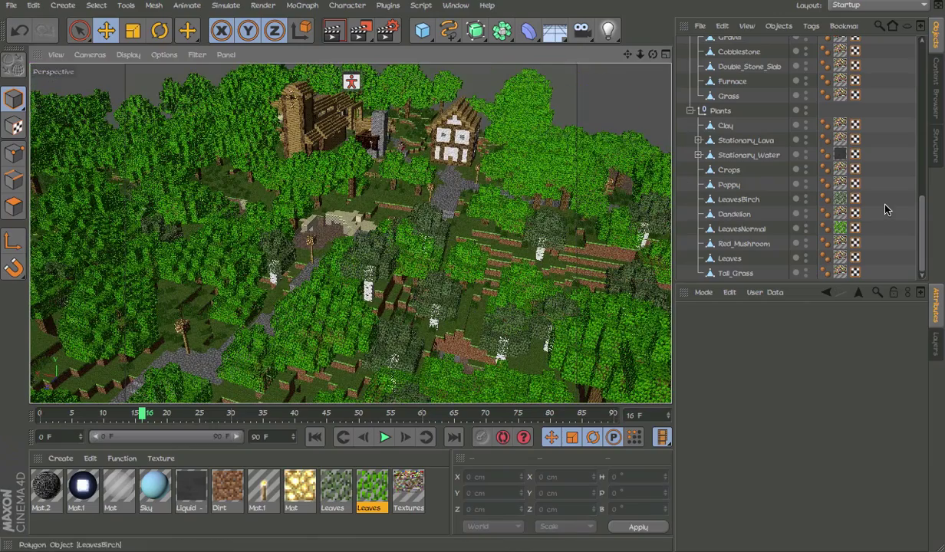
{"action": "double_click", "coordinate": [372, 490]}
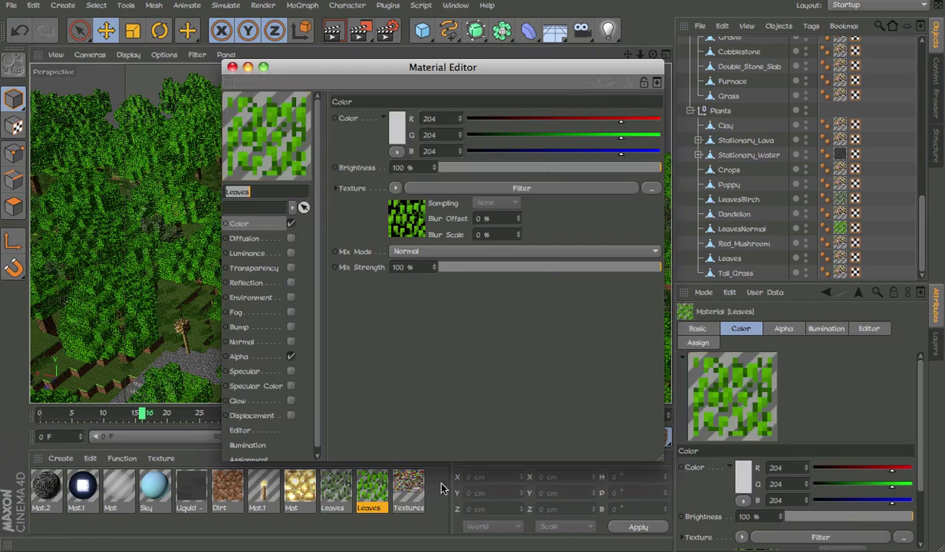
{"action": "left_click", "coordinate": [239, 357]}
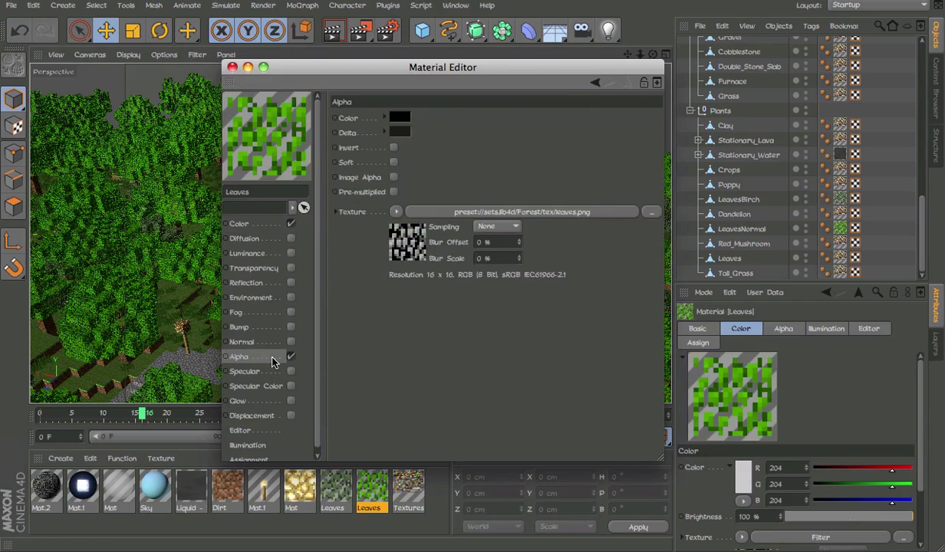
{"action": "left_click", "coordinate": [251, 223]}
{"action": "left_click", "coordinate": [338, 489]}
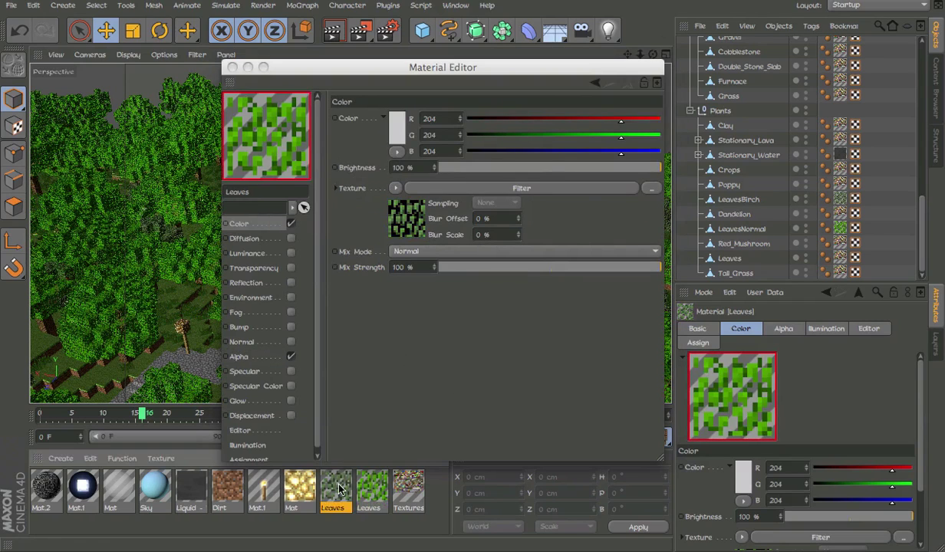
{"action": "left_click", "coordinate": [231, 68]}
Inspect the tree foliage beside the sand pit up close, and the character on the village path.
{"action": "left_click_drag", "start_coordinate": [483, 222], "coordinate": [497, 234], "text": "alt"}
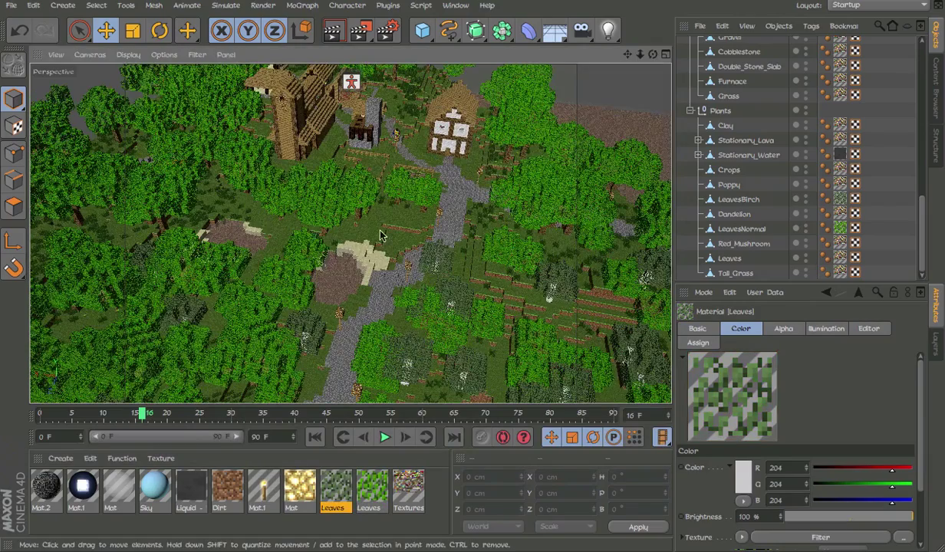
{"action": "right_click_drag", "start_coordinate": [315, 230], "coordinate": [486, 236], "text": "alt"}
{"action": "middle_click_drag", "start_coordinate": [419, 235], "coordinate": [418, 292], "text": "alt"}
{"action": "right_click_drag", "start_coordinate": [364, 246], "coordinate": [659, 268], "text": "alt"}
{"action": "left_click_drag", "start_coordinate": [365, 246], "coordinate": [615, 222], "text": "alt"}
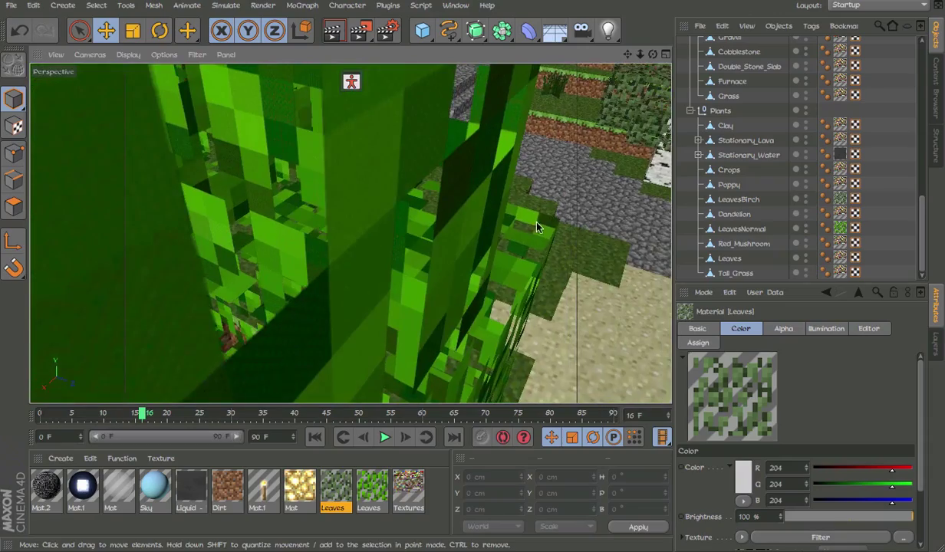
{"action": "right_click_drag", "start_coordinate": [537, 226], "coordinate": [234, 261], "text": "alt"}
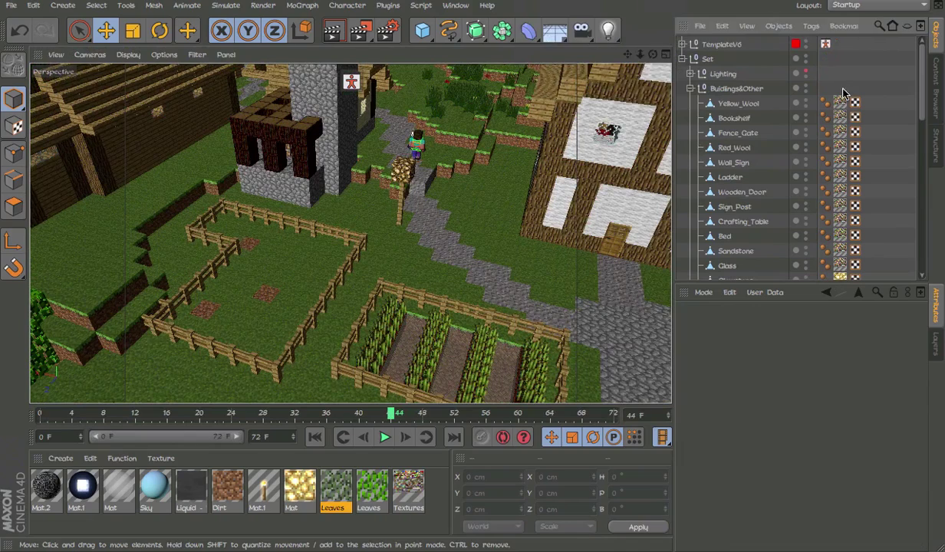
{"action": "left_click_drag", "start_coordinate": [425, 164], "coordinate": [400, 263], "text": "alt"}
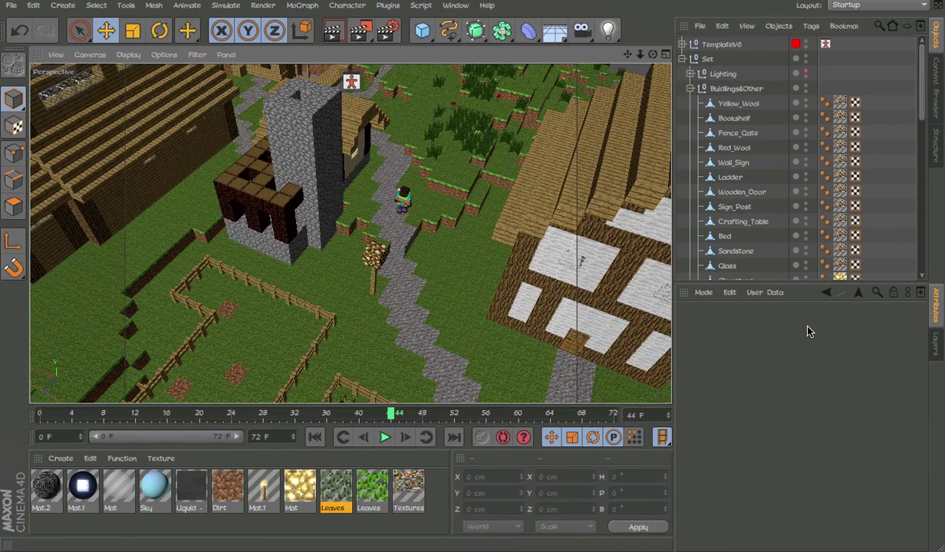
Open the project settings and set the project's FPS to 12.
{"action": "key", "text": "ctrl+d"}
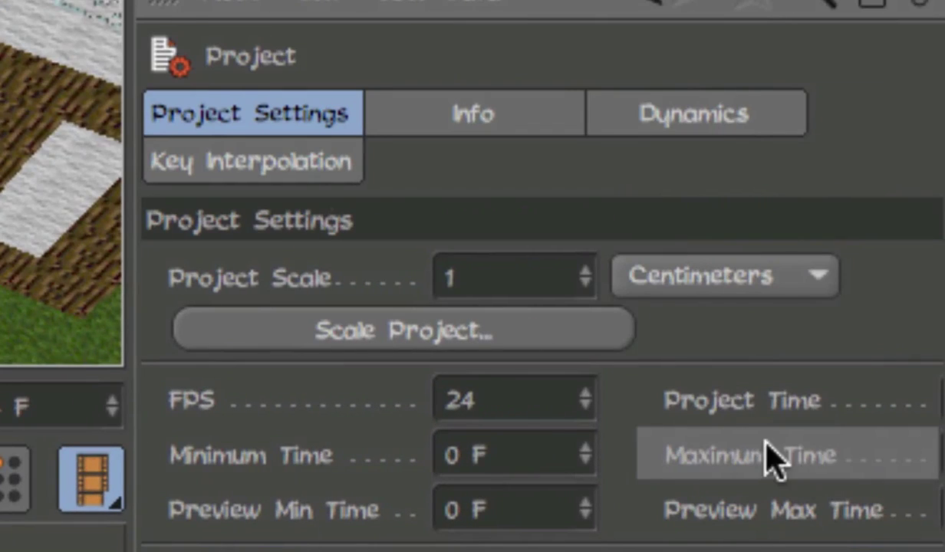
{"action": "left_click", "coordinate": [787, 416]}
{"action": "key", "text": "BackSpace"}
{"action": "key", "text": "BackSpace"}
{"action": "type", "text": "12"}
{"action": "key", "text": "Return"}
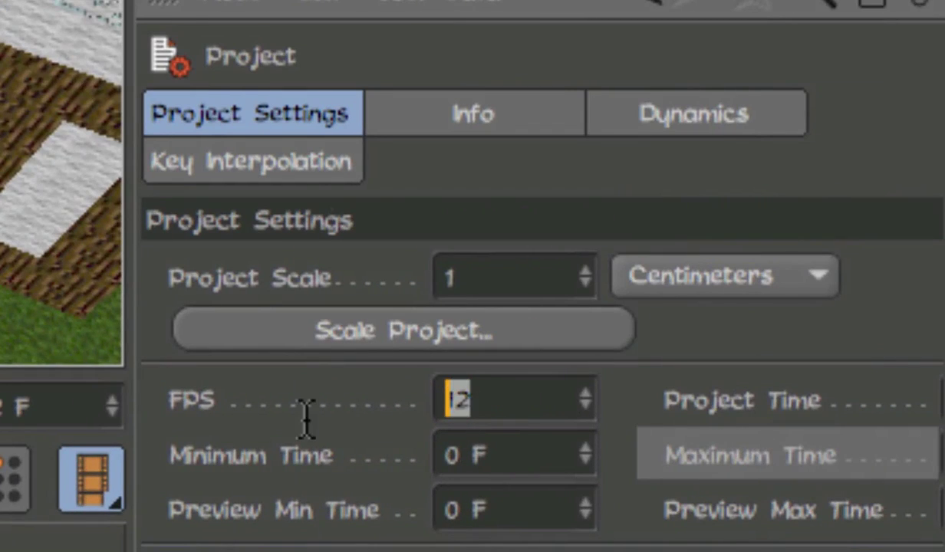
Set the project's FPS to 5 and play the character's animation briefly at that rate.
{"action": "type", "text": "5"}
{"action": "key", "text": "Return"}
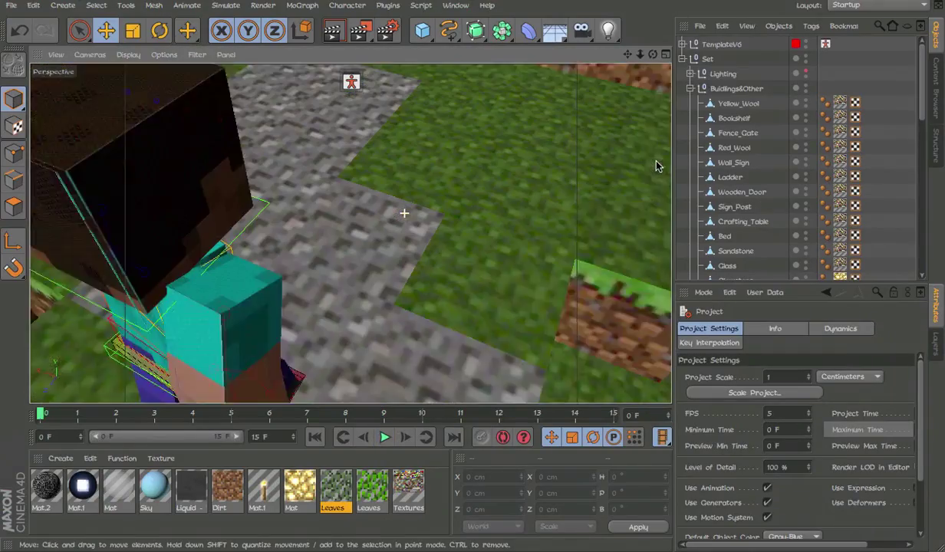
{"action": "key", "text": "F8"}
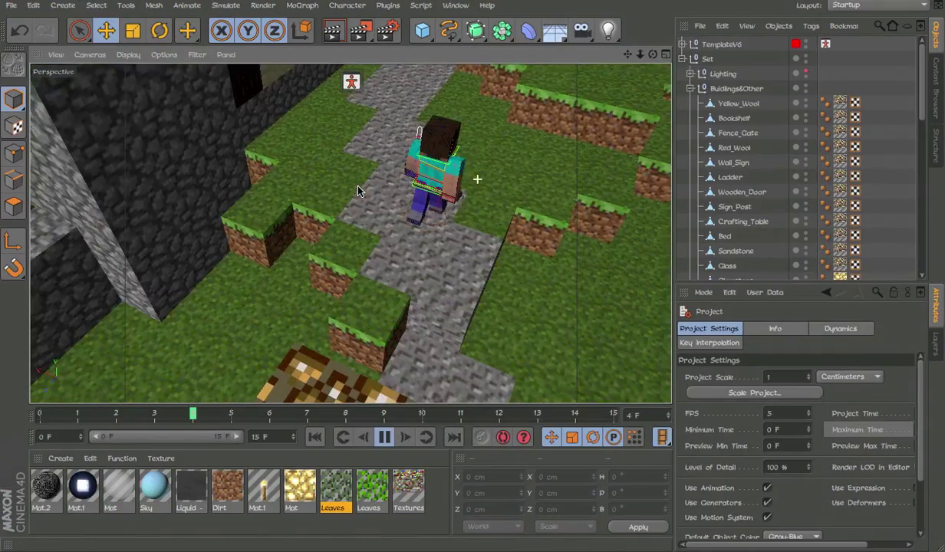
{"action": "key", "text": "F8"}
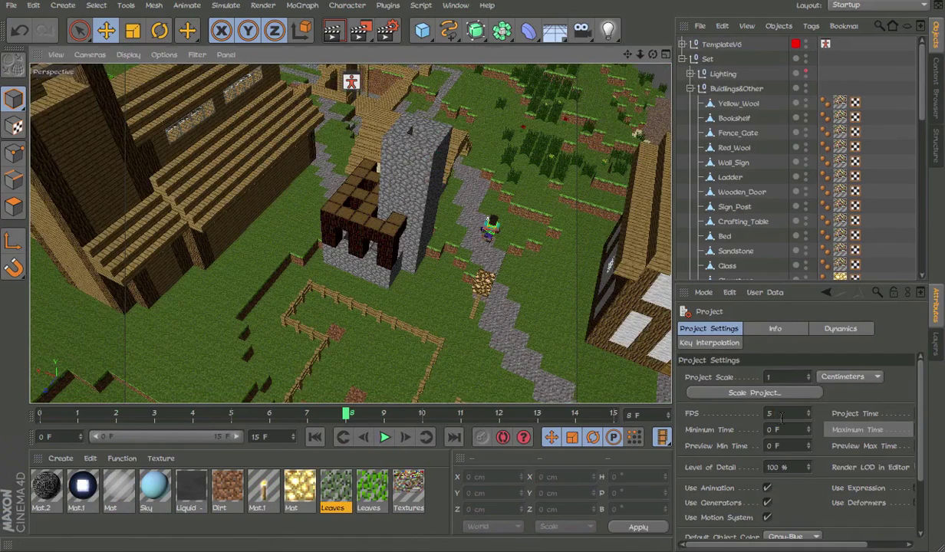
Set the project's FPS to 24 and move the timeline to frame 0.
{"action": "left_click_drag", "start_coordinate": [777, 413], "coordinate": [564, 419]}
{"action": "type", "text": "24"}
{"action": "key", "text": "Return"}
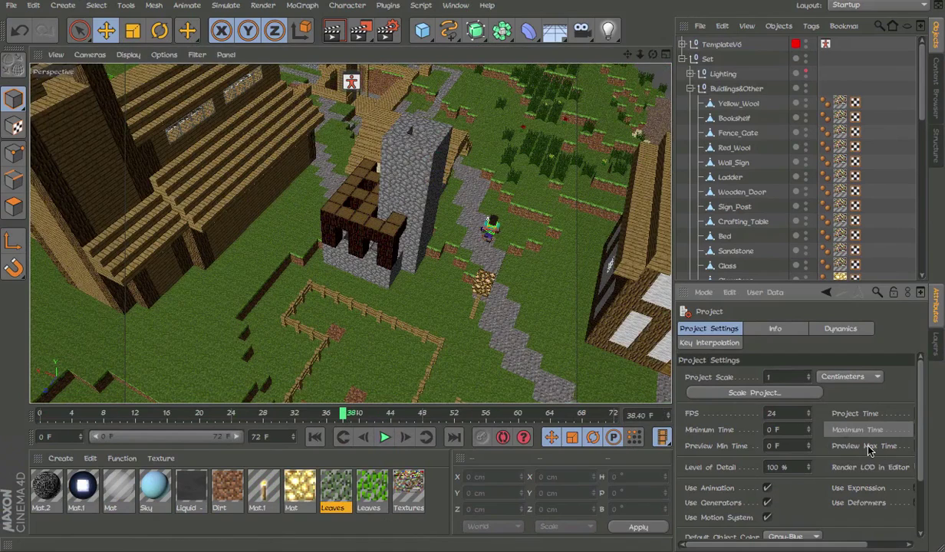
{"action": "scroll", "coordinate": [504, 288], "scroll_direction": "down", "scroll_amount": 2}
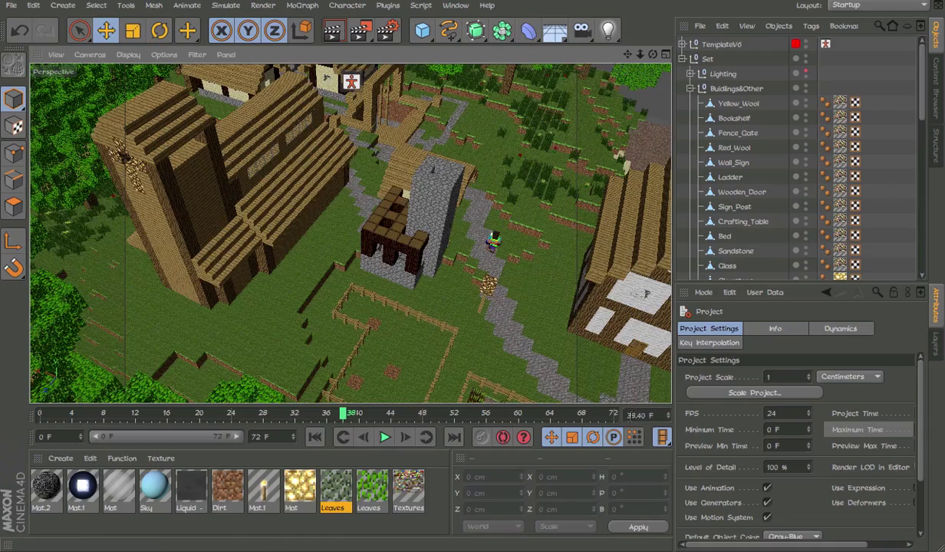
{"action": "left_click_drag", "start_coordinate": [582, 414], "coordinate": [36, 437]}
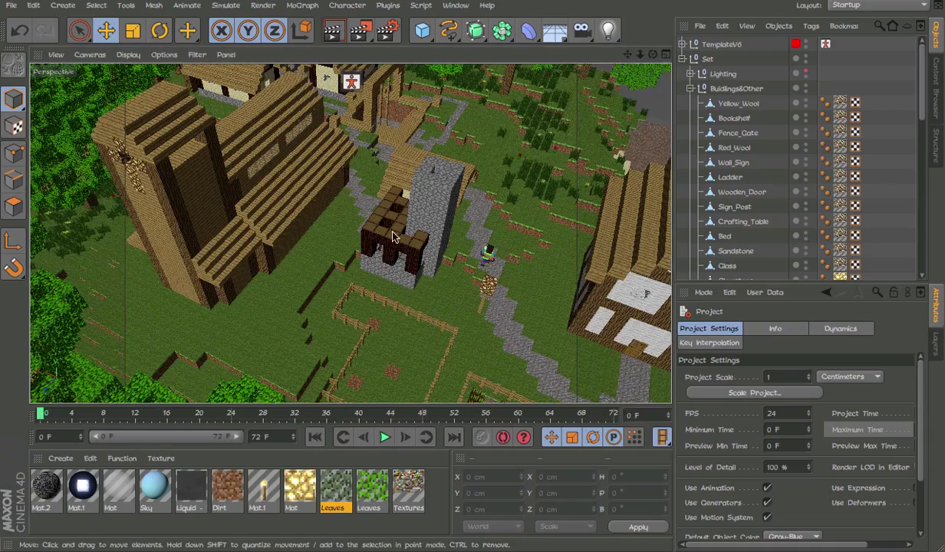
{"action": "left_click_drag", "start_coordinate": [392, 236], "coordinate": [463, 209], "text": "alt"}
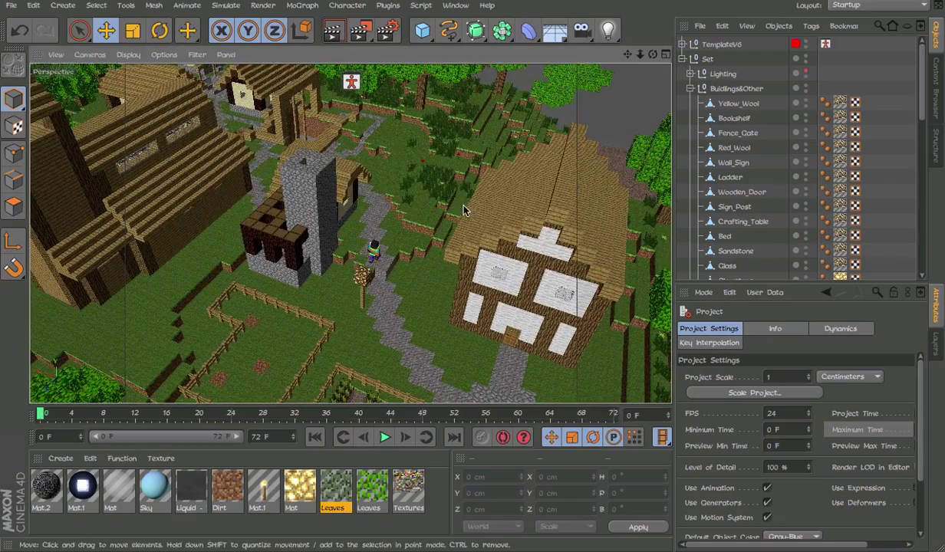
{"action": "middle_click_drag", "start_coordinate": [463, 191], "coordinate": [558, 105], "text": "alt"}
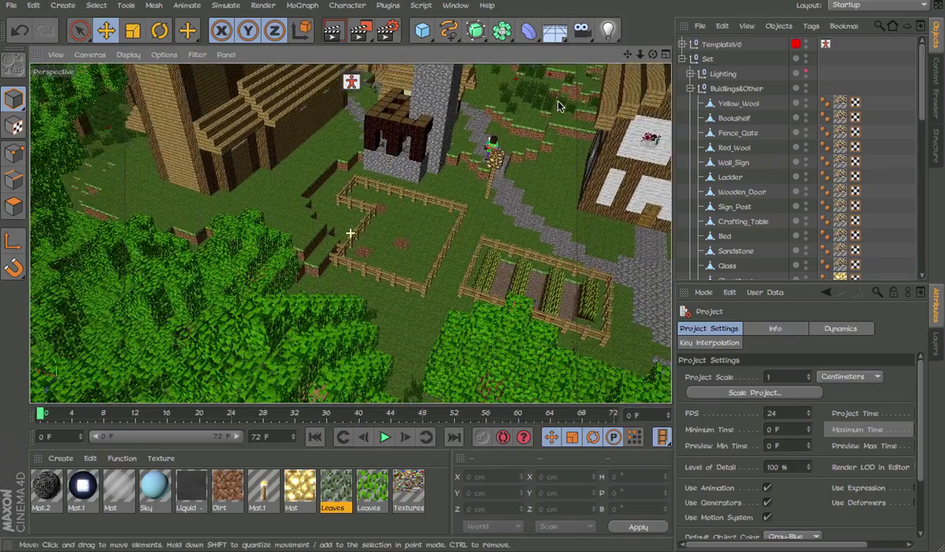
{"action": "left_click_drag", "start_coordinate": [557, 106], "coordinate": [452, 296], "text": "alt"}
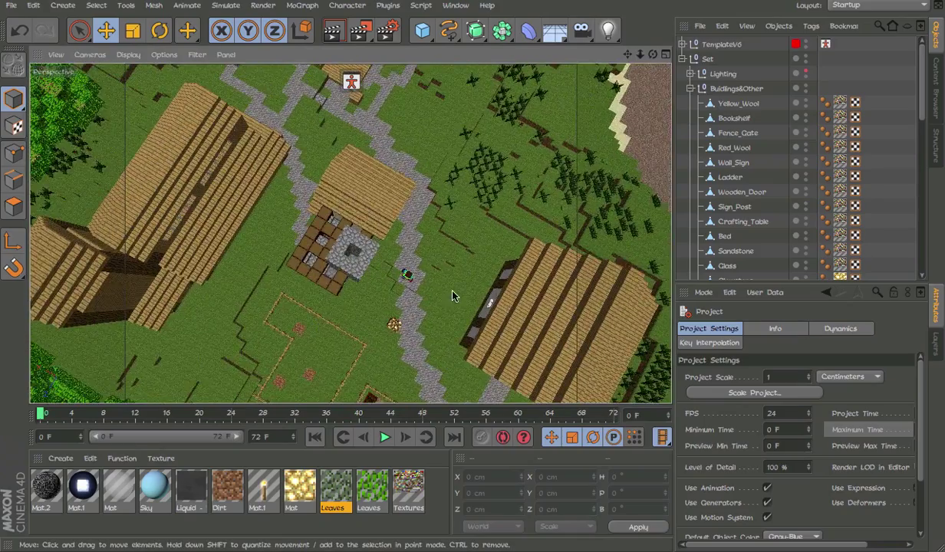
{"action": "right_click_drag", "start_coordinate": [452, 296], "coordinate": [309, 313], "text": "alt"}
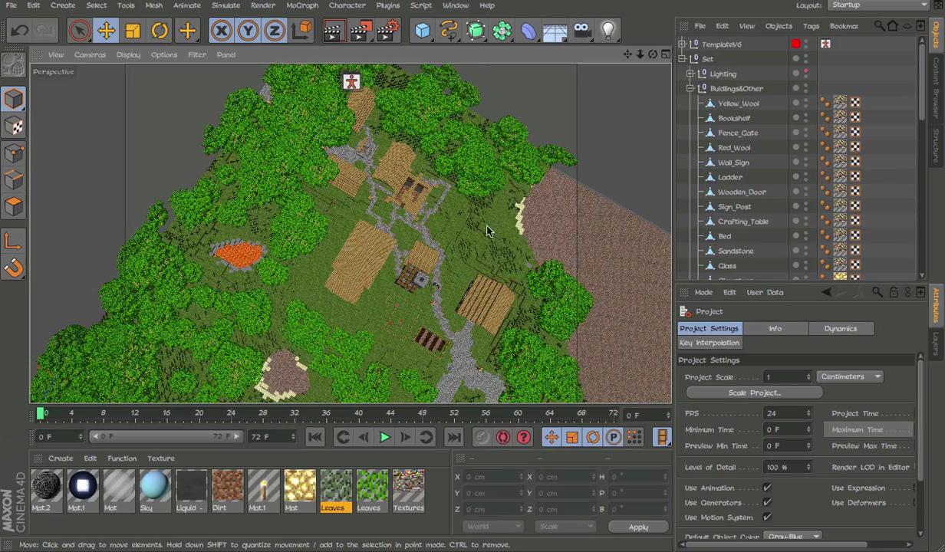
Examine the village buildings and paths from a closer bird's-eye angle.
{"action": "middle_click_drag", "start_coordinate": [452, 256], "coordinate": [443, 233], "text": "alt"}
{"action": "left_click_drag", "start_coordinate": [442, 232], "coordinate": [441, 181], "text": "alt"}
{"action": "right_click_drag", "start_coordinate": [395, 217], "coordinate": [457, 215], "text": "alt"}
{"action": "middle_click_drag", "start_coordinate": [458, 215], "coordinate": [407, 218], "text": "alt"}
{"action": "right_click_drag", "start_coordinate": [373, 234], "coordinate": [458, 230], "text": "alt"}
{"action": "left_click_drag", "start_coordinate": [435, 215], "coordinate": [441, 196], "text": "alt"}
{"action": "middle_click_drag", "start_coordinate": [447, 206], "coordinate": [462, 238], "text": "alt"}
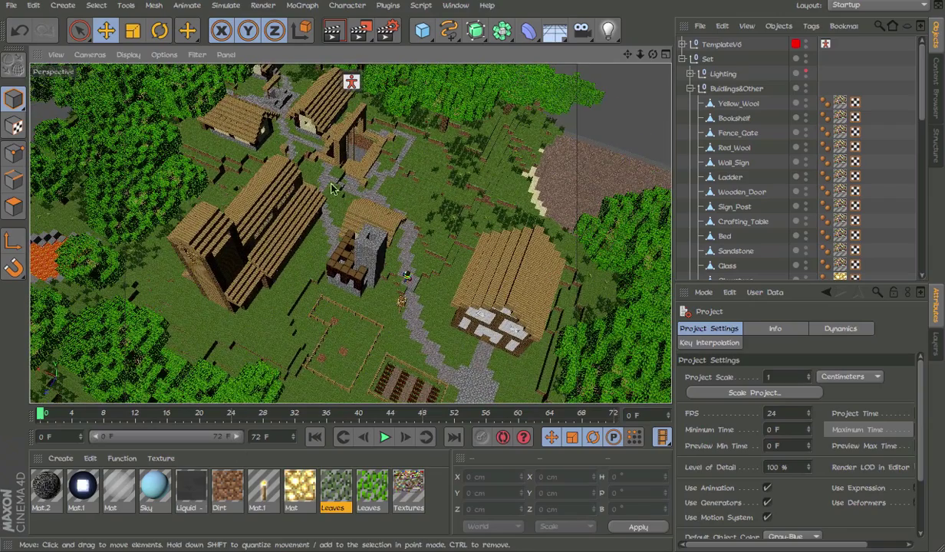
Select the first Yellow_Wool object in the building group and show the village in the Top view.
{"action": "left_click", "coordinate": [737, 103]}
{"action": "scroll", "coordinate": [747, 112], "scroll_direction": "down", "scroll_amount": 5}
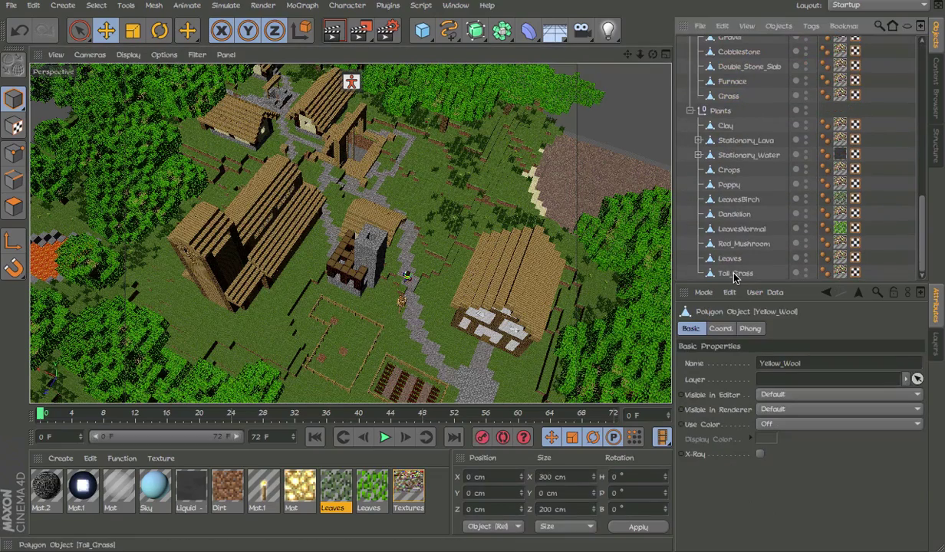
{"action": "key", "text": "F2"}
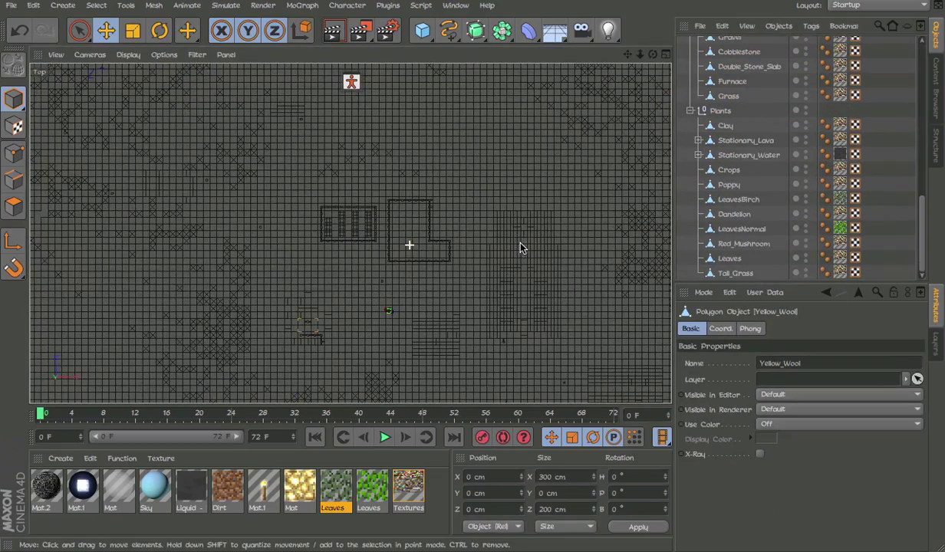
{"action": "middle_click_drag", "start_coordinate": [493, 240], "coordinate": [500, 208], "text": "alt"}
{"action": "right_click_drag", "start_coordinate": [499, 208], "coordinate": [416, 208], "text": "alt"}
{"action": "middle_click_drag", "start_coordinate": [438, 234], "coordinate": [449, 268], "text": "alt"}
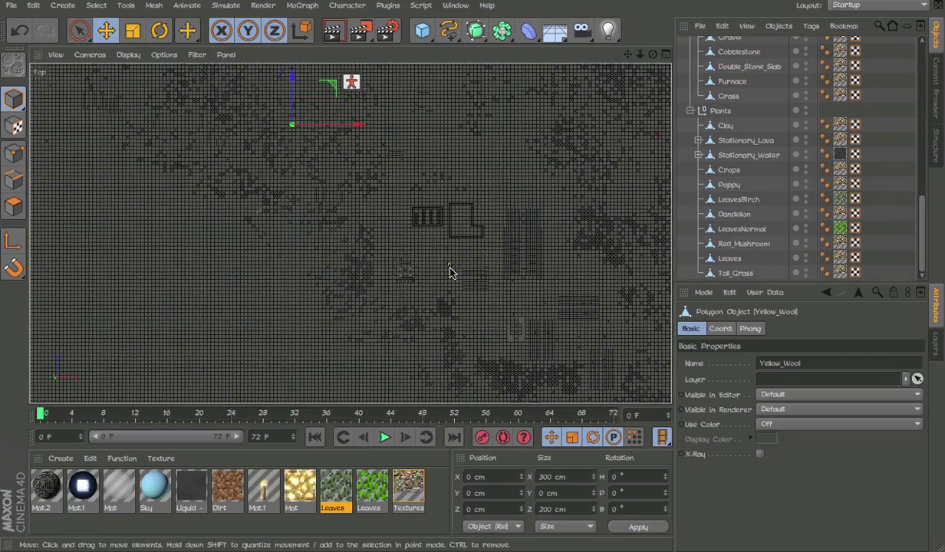
{"action": "right_click_drag", "start_coordinate": [450, 272], "coordinate": [624, 255], "text": "alt"}
{"action": "right_click_drag", "start_coordinate": [470, 219], "coordinate": [363, 178], "text": "alt"}
{"action": "right_click_drag", "start_coordinate": [481, 224], "coordinate": [496, 239], "text": "alt"}
Extend the object selection from Yellow_Wool through Tall_Grass and switch to polygon editing.
{"action": "scroll", "coordinate": [752, 92], "scroll_direction": "up", "scroll_amount": 10}
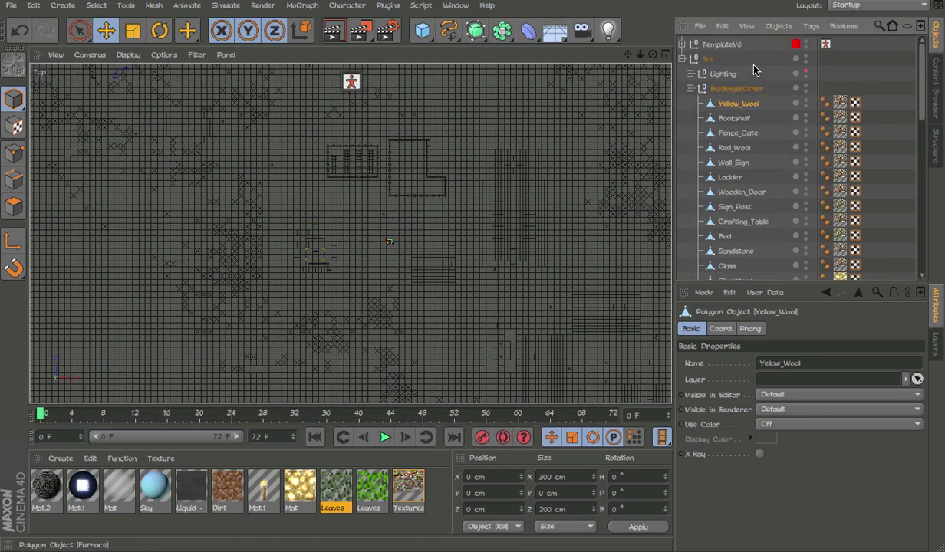
{"action": "scroll", "coordinate": [752, 270], "scroll_direction": "down", "scroll_amount": 10}
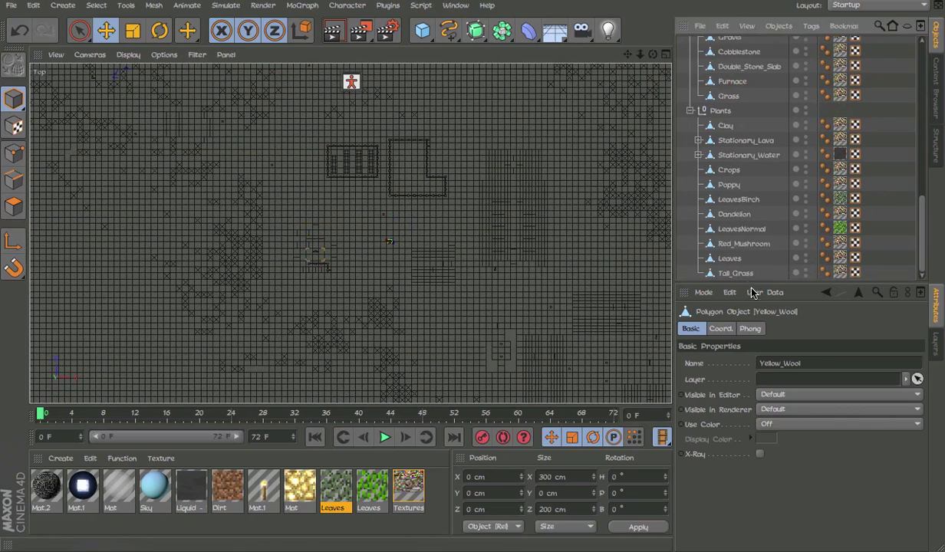
{"action": "left_click", "coordinate": [736, 273], "text": "shift"}
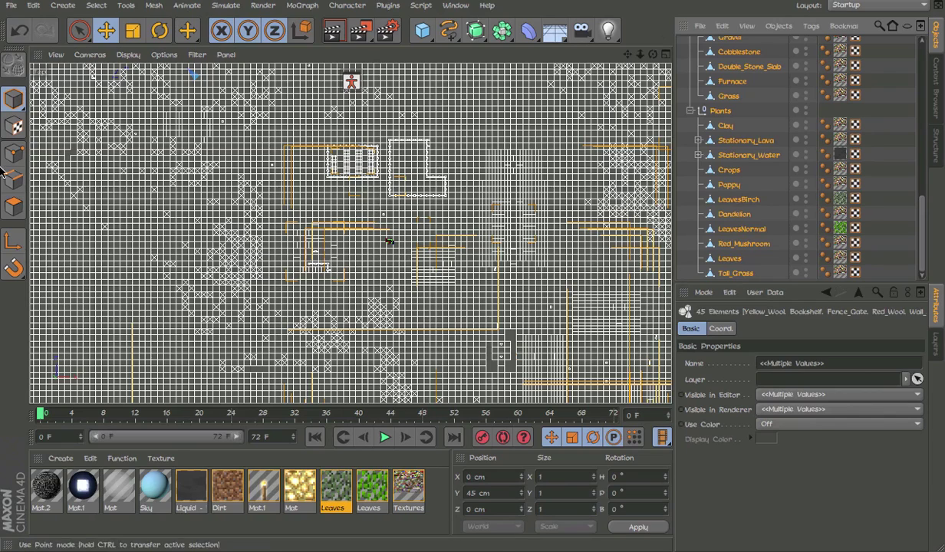
{"action": "left_click", "coordinate": [14, 205]}
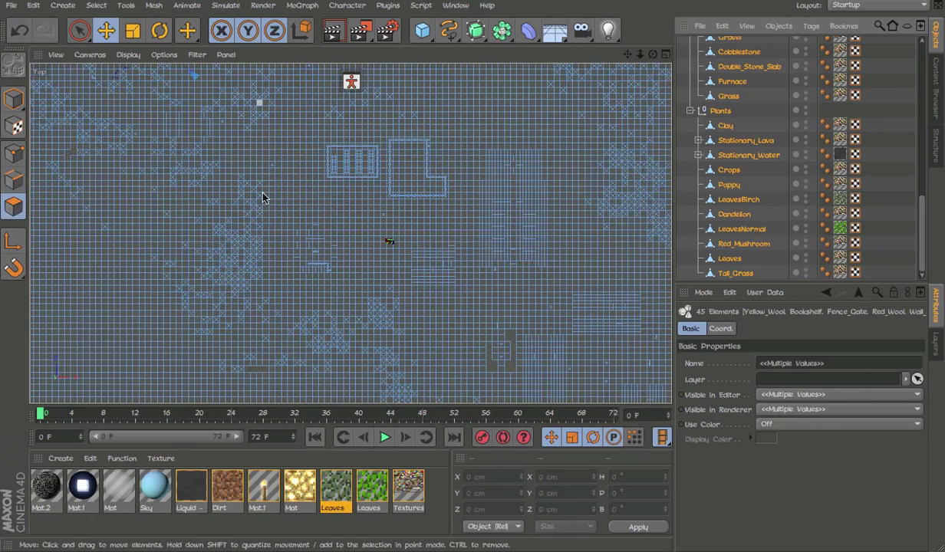
{"action": "middle_click_drag", "start_coordinate": [350, 233], "coordinate": [0, 198], "text": "alt"}
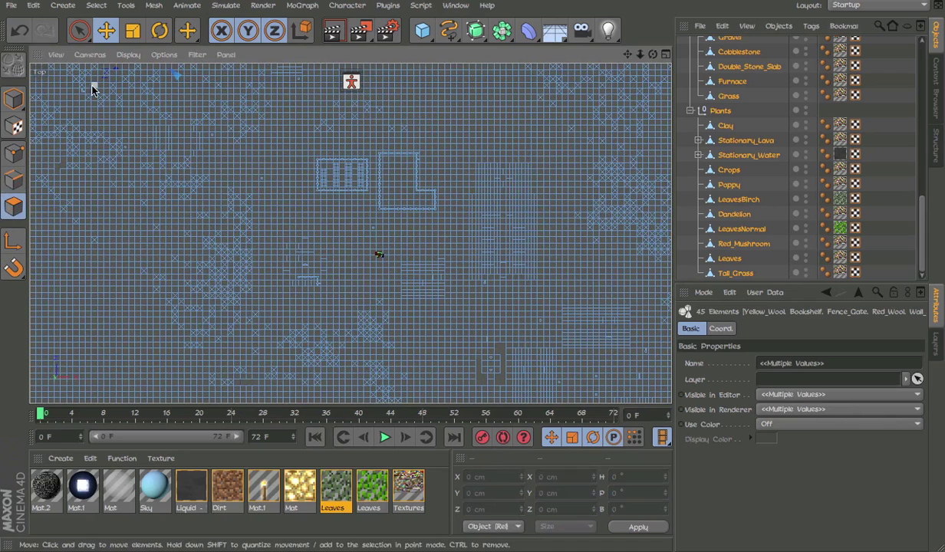
Activate Rectangle Selection with Tolerant Selection enabled and Only Select Visible Elements disabled.
{"action": "mouse_move", "coordinate": [79, 30]}
{"action": "left_mouse_down"}
{"action": "mouse_move", "coordinate": [157, 79]}
{"action": "mouse_move", "coordinate": [152, 85]}
{"action": "left_mouse_up"}
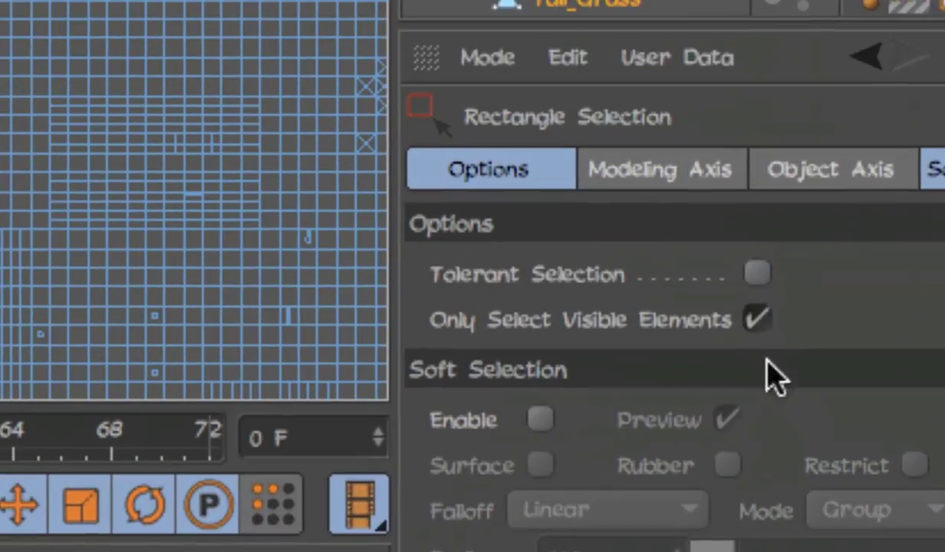
{"action": "left_click", "coordinate": [788, 372]}
{"action": "left_click", "coordinate": [787, 354]}
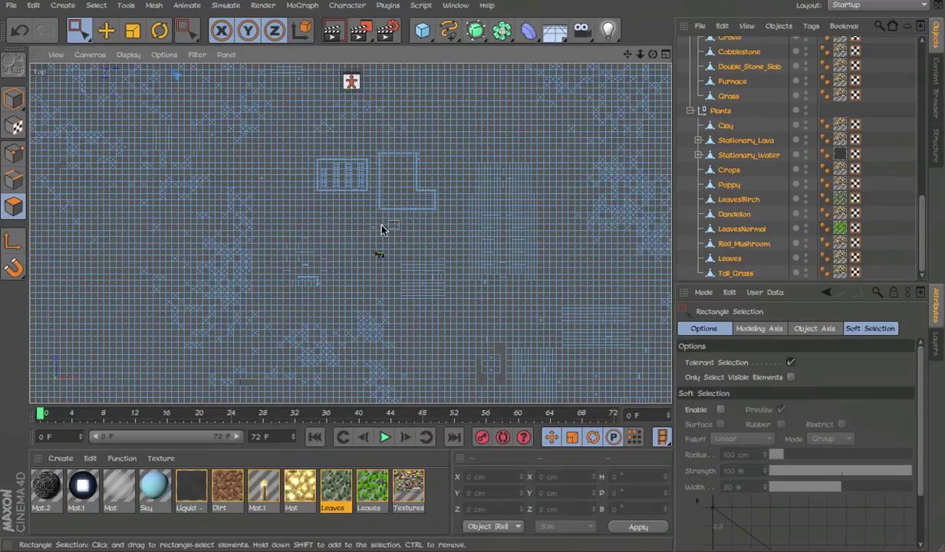
Rectangle-select the polygons of the village area surrounding the character in the Top view.
{"action": "scroll", "coordinate": [383, 224], "scroll_direction": "down", "scroll_amount": 1}
{"action": "middle_click_drag", "start_coordinate": [394, 224], "coordinate": [296, 220], "text": "alt"}
{"action": "scroll", "coordinate": [329, 225], "scroll_direction": "down", "scroll_amount": 1}
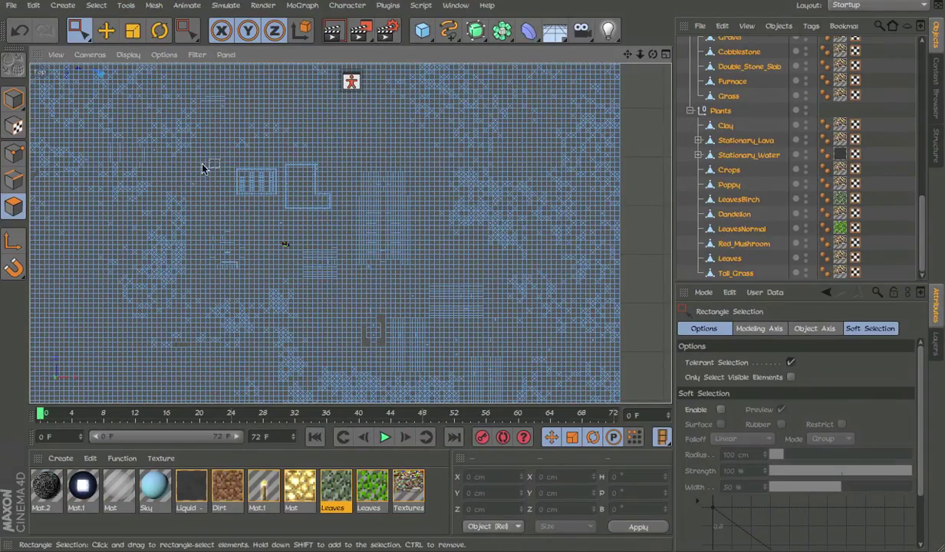
{"action": "middle_click_drag", "start_coordinate": [205, 155], "coordinate": [239, 153], "text": "alt"}
{"action": "left_click_drag", "start_coordinate": [226, 155], "coordinate": [381, 290]}
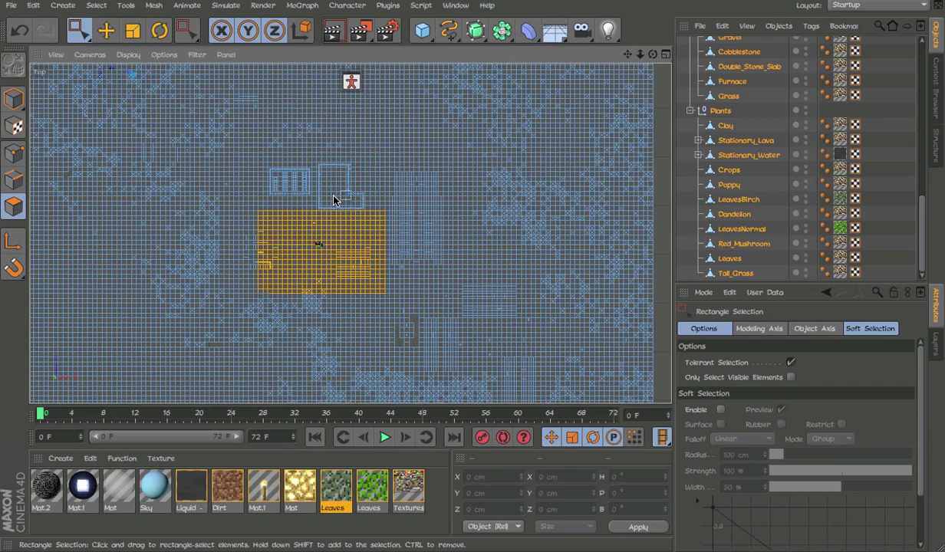
Return to the Perspective view and split the selected polygons off into separate objects.
{"action": "key", "text": "F1"}
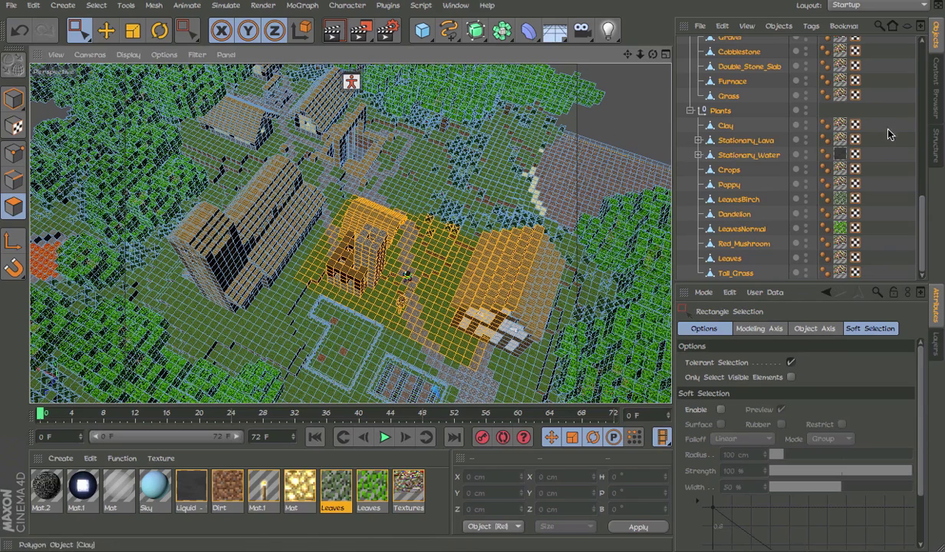
{"action": "right_click", "coordinate": [424, 228]}
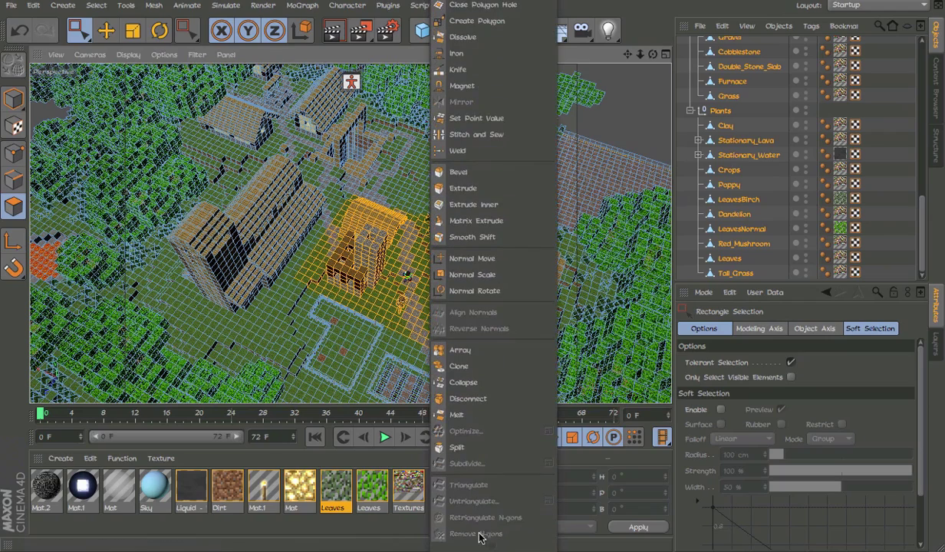
{"action": "left_click", "coordinate": [460, 446]}
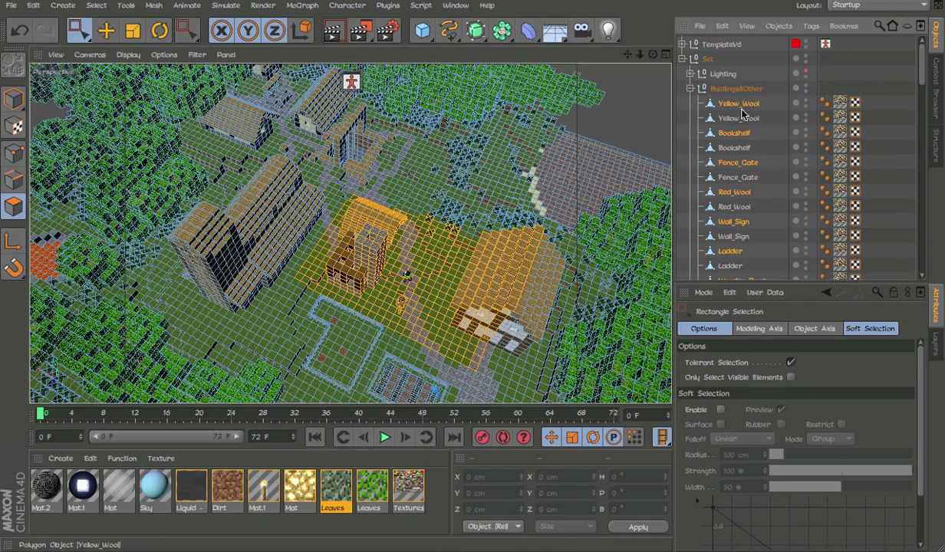
Select the split-off copies of Yellow_Wool, Bookshelf and Fence_Gate, the second object of each pair.
{"action": "left_click", "coordinate": [738, 118]}
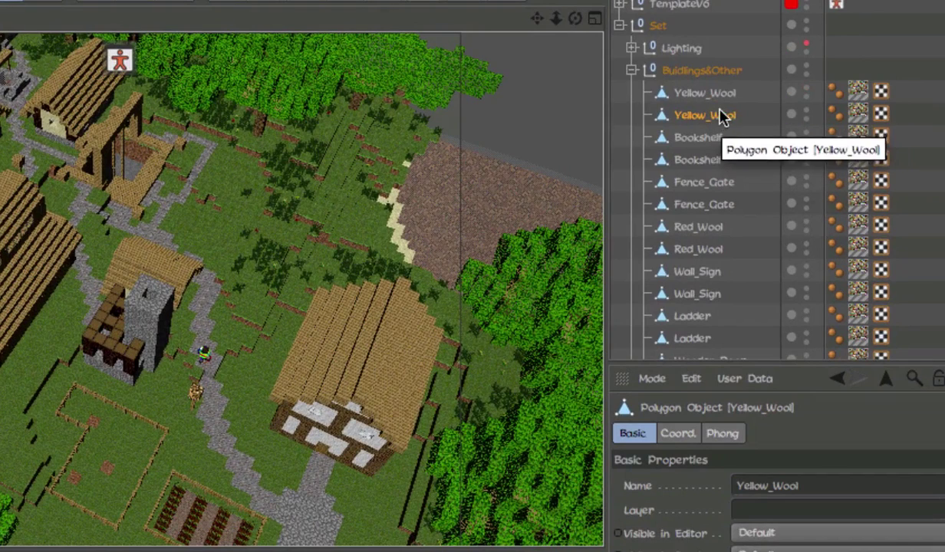
{"action": "left_click", "coordinate": [721, 160]}
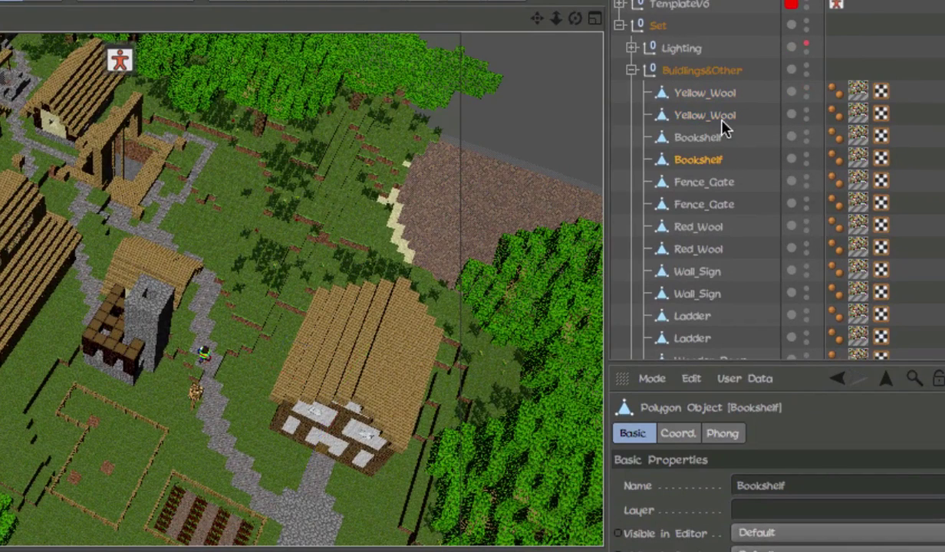
{"action": "left_click", "coordinate": [721, 117]}
{"action": "left_click", "coordinate": [707, 161], "text": "ctrl"}
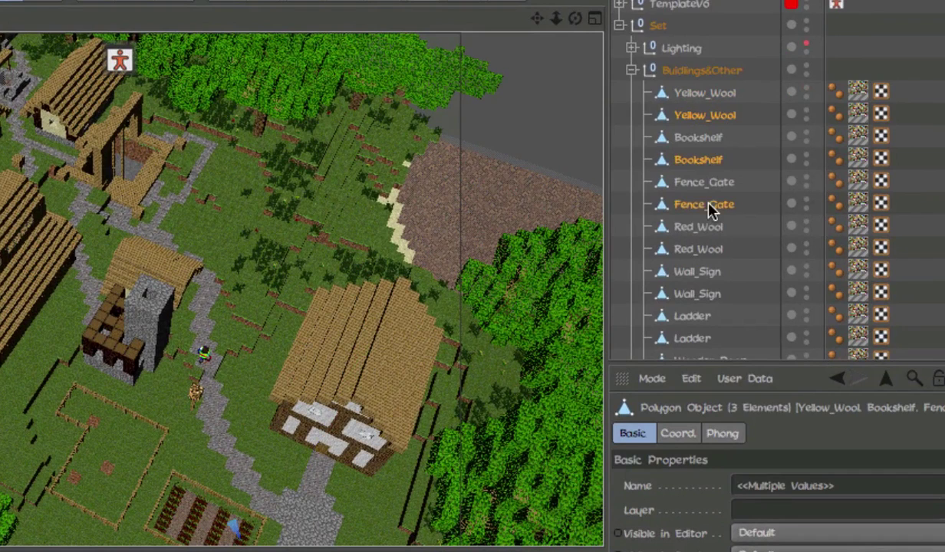
Add the split-off Red_Wool, Wall_Sign, Ladder, Wooden_Door, Sign_Post and Crafting_Table copies to the selection.
{"action": "scroll", "coordinate": [707, 253], "scroll_direction": "down", "scroll_amount": 5}
{"action": "left_click", "coordinate": [707, 250]}
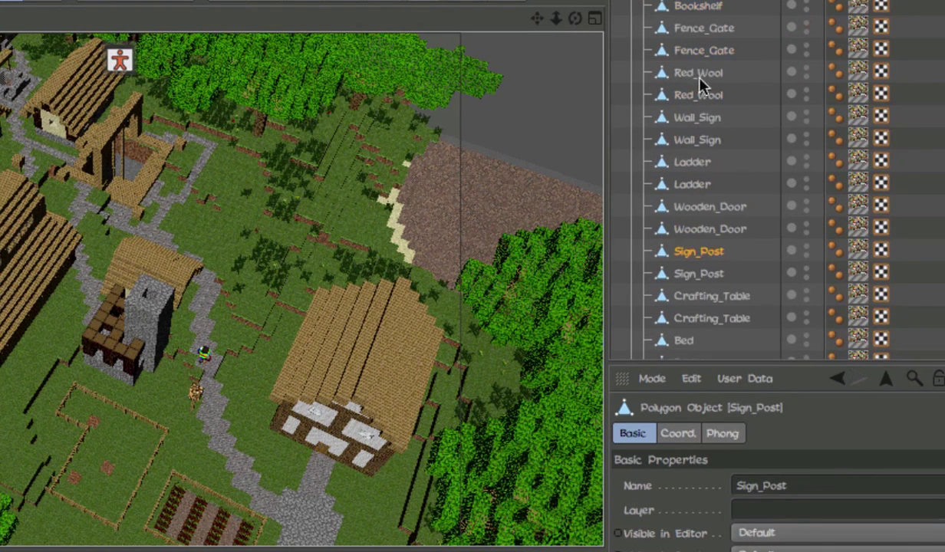
{"action": "key", "text": "ctrl+z"}
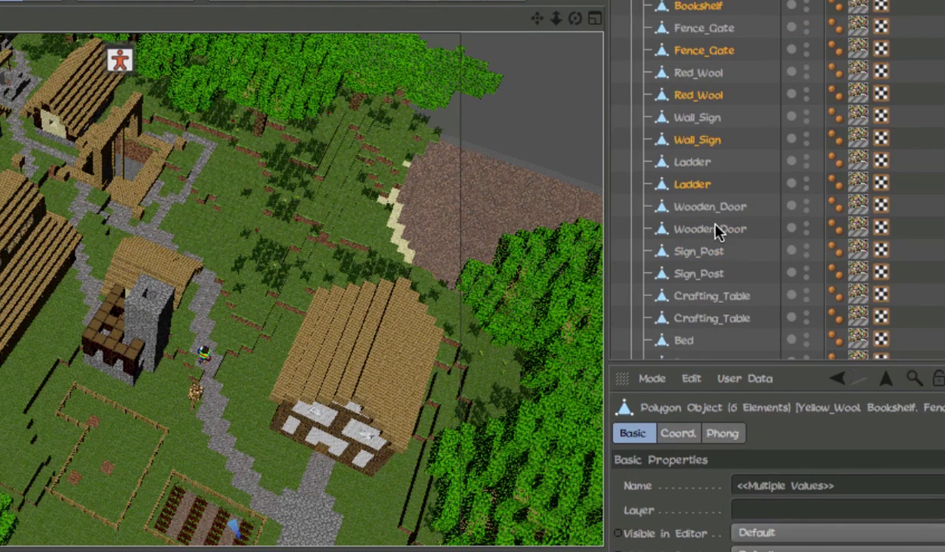
{"action": "left_click", "coordinate": [715, 275], "text": "ctrl"}
{"action": "left_click", "coordinate": [720, 318], "text": "ctrl"}
{"action": "scroll", "coordinate": [721, 322], "scroll_direction": "down", "scroll_amount": 7}
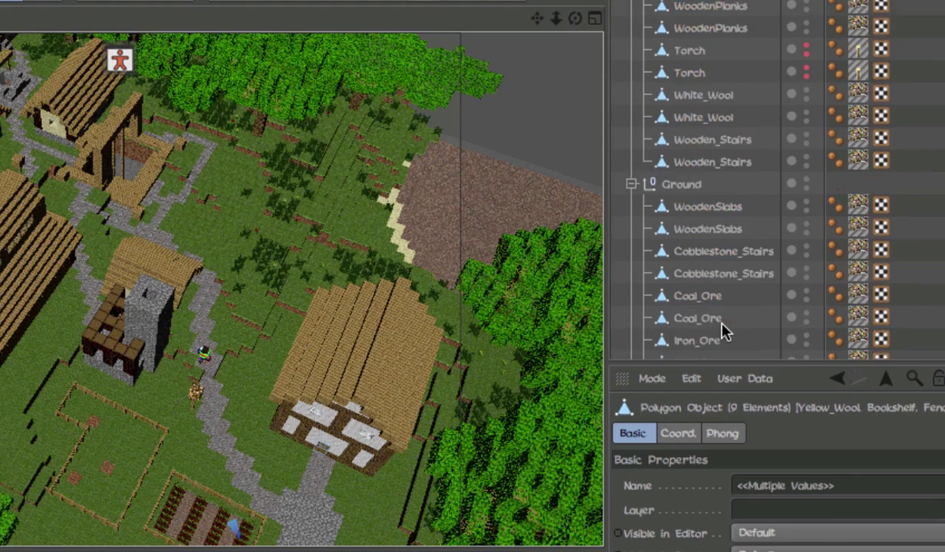
Add the split-off Bed, Sandstone, Glass, Glowstone, Fence, Log, WoodenPlanks and Torch copies to the selection.
{"action": "scroll", "coordinate": [722, 330], "scroll_direction": "up", "scroll_amount": 5}
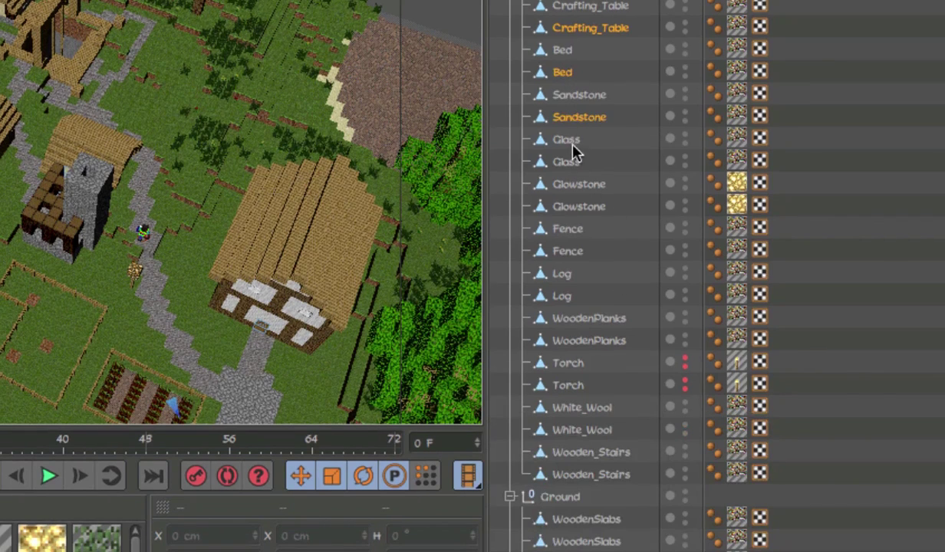
{"action": "left_click", "coordinate": [582, 206], "text": "ctrl"}
{"action": "left_click", "coordinate": [569, 251], "text": "ctrl"}
{"action": "left_click", "coordinate": [564, 295], "text": "ctrl"}
{"action": "left_click", "coordinate": [587, 341], "text": "ctrl"}
{"action": "left_click", "coordinate": [569, 385], "text": "ctrl"}
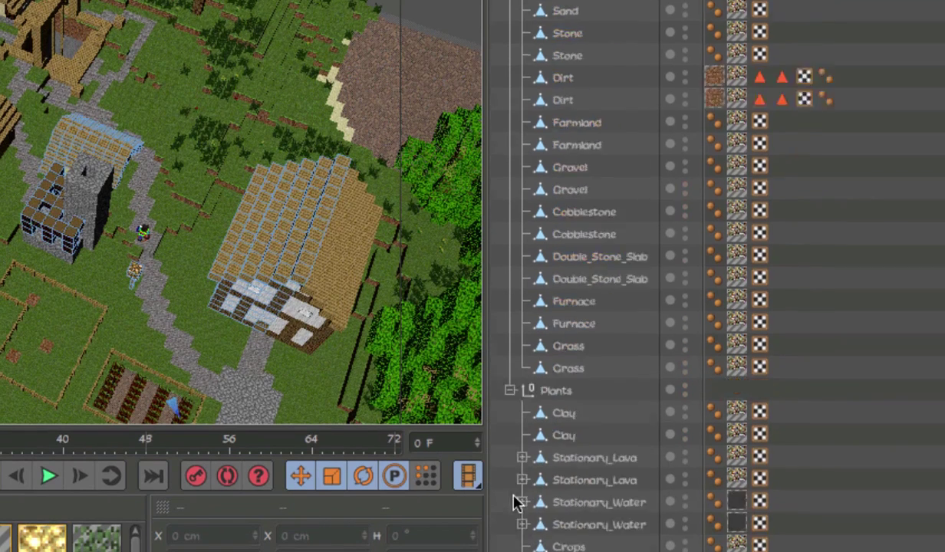
Add the second copy of each object pair in the Ground and Plants groups, down to Tall_Grass, to the selection.
{"action": "scroll", "coordinate": [515, 502], "scroll_direction": "up", "scroll_amount": 5}
{"action": "scroll", "coordinate": [535, 476], "scroll_direction": "down", "scroll_amount": 13}
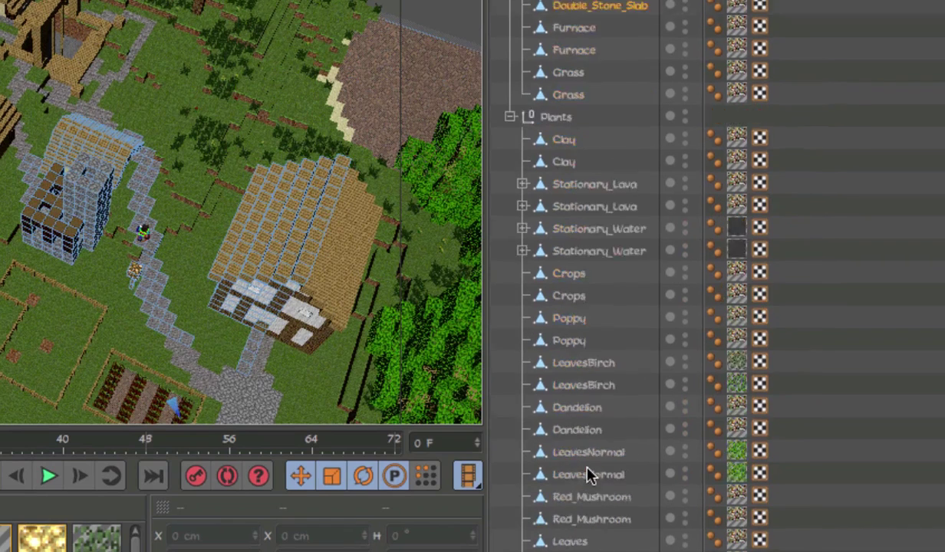
{"action": "scroll", "coordinate": [573, 396], "scroll_direction": "up", "scroll_amount": 5}
{"action": "scroll", "coordinate": [583, 192], "scroll_direction": "down", "scroll_amount": 7}
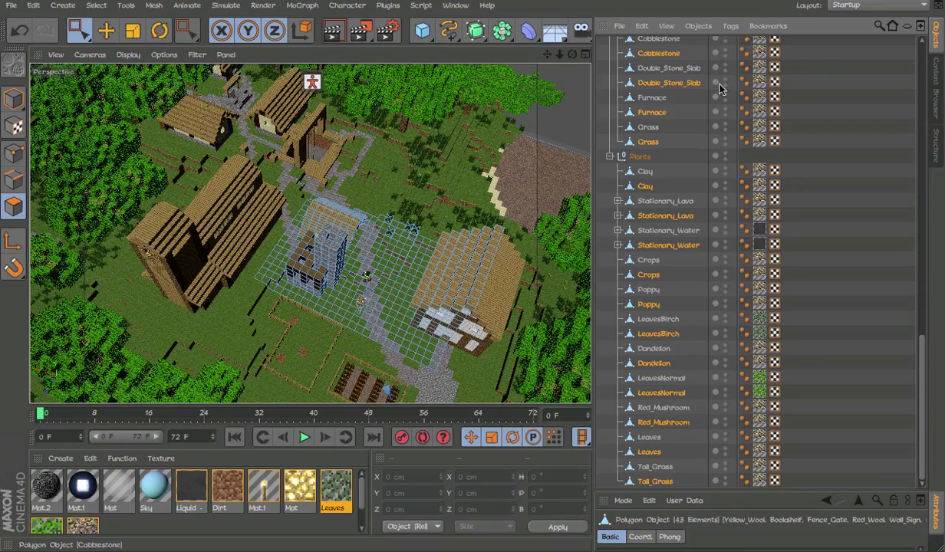
Move the selected split-off copies out of the Set group to the top level of the hierarchy.
{"action": "scroll", "coordinate": [577, 504], "scroll_direction": "up", "scroll_amount": 15}
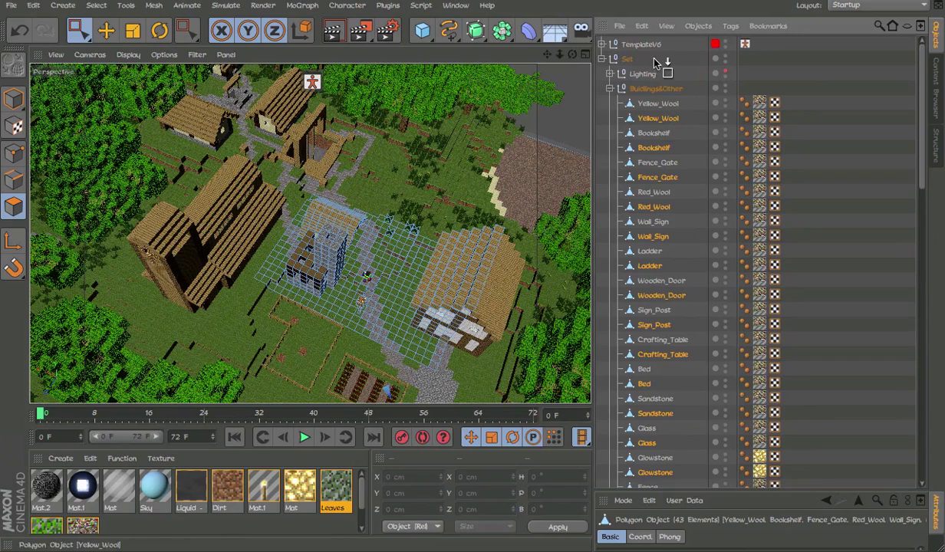
{"action": "left_click_drag", "start_coordinate": [656, 63], "coordinate": [648, 52]}
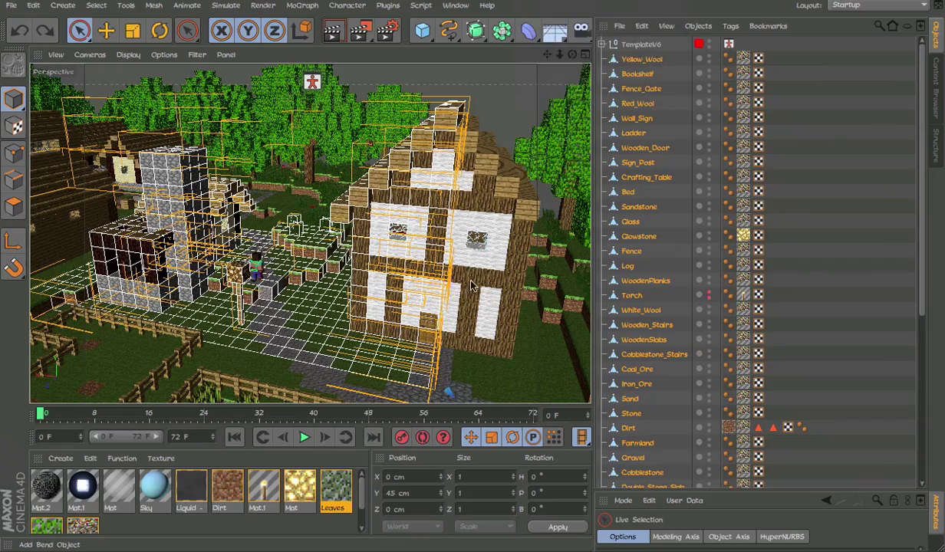
{"action": "left_click_drag", "start_coordinate": [395, 284], "coordinate": [476, 261], "text": "alt"}
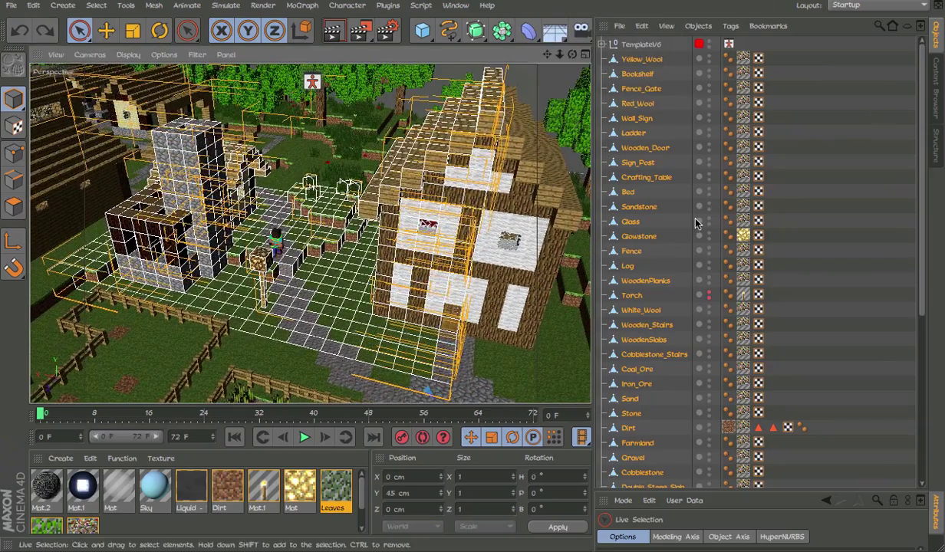
Merge the selected split-off copies into a single object with Connect Objects + Delete.
{"action": "right_click", "coordinate": [645, 230]}
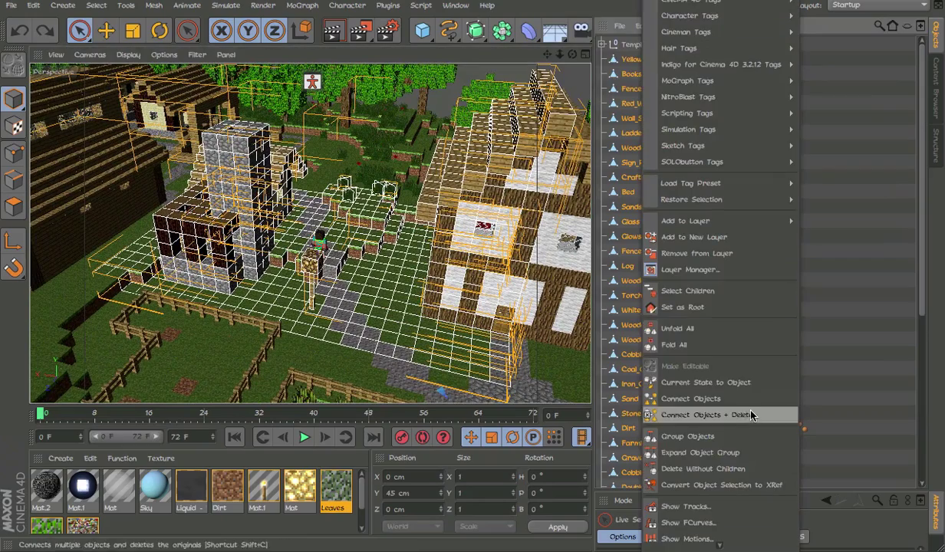
{"action": "left_click", "coordinate": [722, 414]}
Try moving the merged village section with the Move tool, and undo the move.
{"action": "key", "text": "e"}
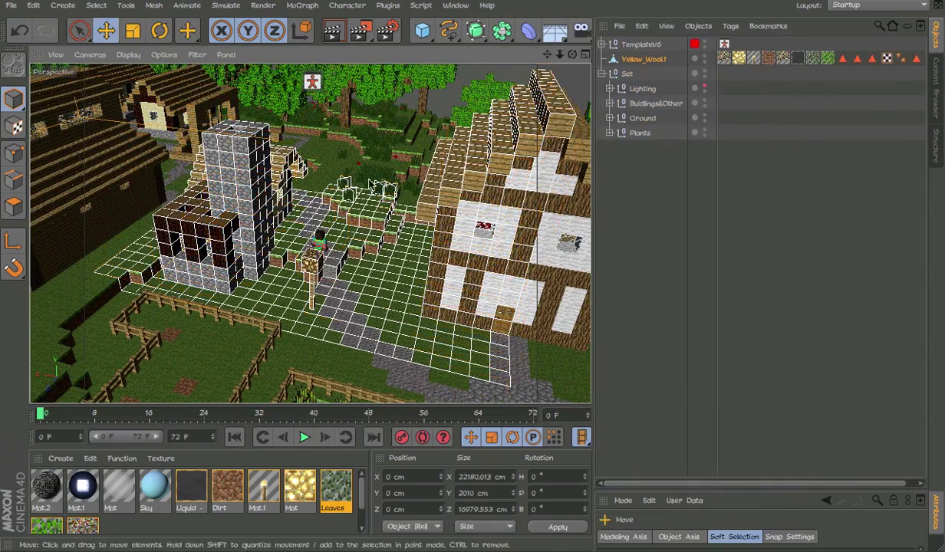
{"action": "left_click_drag", "start_coordinate": [480, 153], "coordinate": [469, 143]}
{"action": "key", "text": "ctrl+z"}
Switch to polygon editing and select the wall polygons around the house's upper-left window with Live Selection.
{"action": "middle_click_drag", "start_coordinate": [537, 148], "coordinate": [449, 147], "text": "alt"}
{"action": "left_click_drag", "start_coordinate": [446, 149], "coordinate": [481, 103], "text": "alt"}
{"action": "middle_click_drag", "start_coordinate": [444, 157], "coordinate": [502, 115], "text": "alt"}
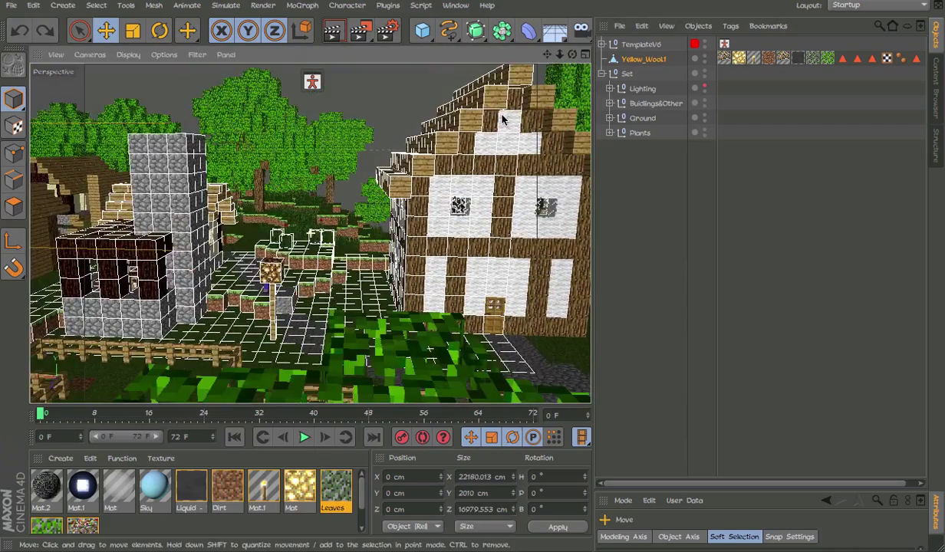
{"action": "left_click_drag", "start_coordinate": [502, 119], "coordinate": [429, 159], "text": "alt"}
{"action": "middle_click_drag", "start_coordinate": [477, 168], "coordinate": [477, 190], "text": "alt"}
{"action": "left_click", "coordinate": [14, 207]}
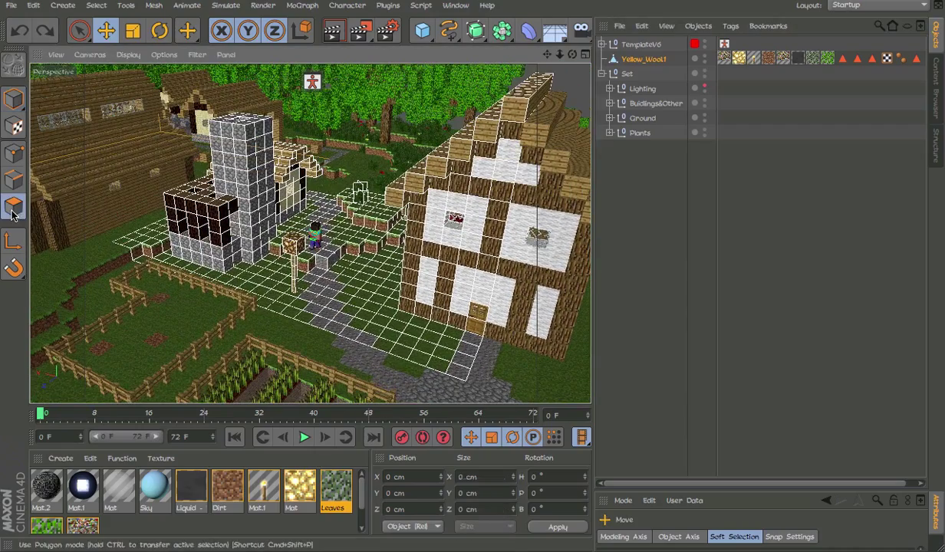
{"action": "key", "text": "space"}
{"action": "right_click", "coordinate": [451, 222]}
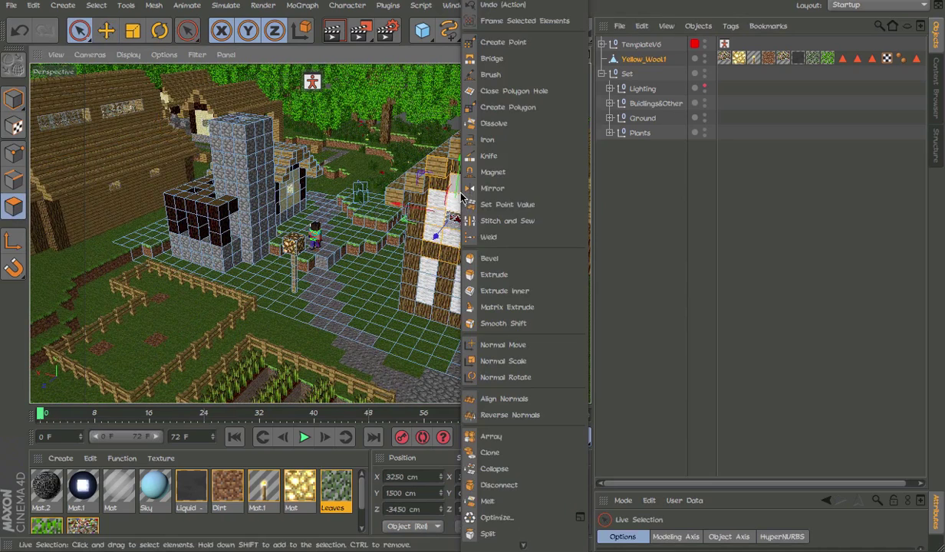
{"action": "left_click", "coordinate": [491, 528]}
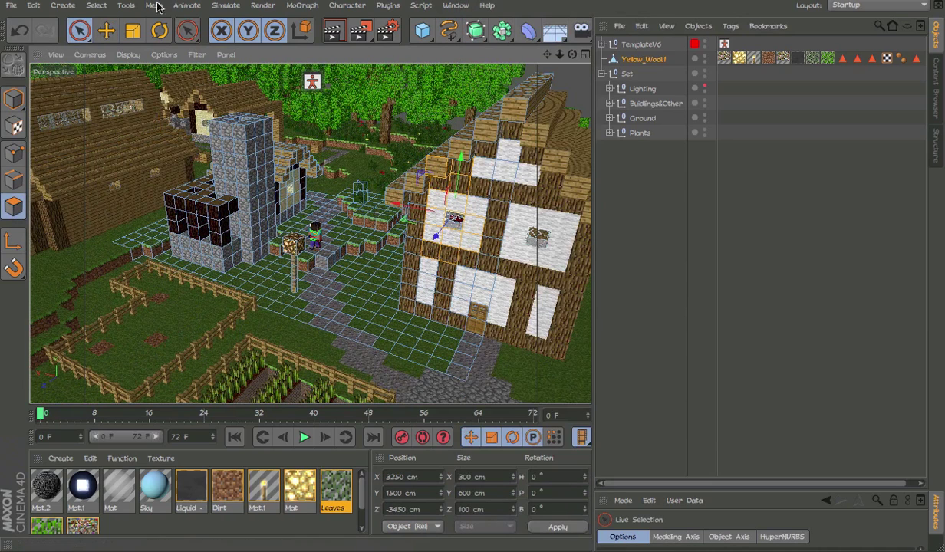
Hide the selected wall polygons around the house's upper-left window.
{"action": "left_click", "coordinate": [95, 5]}
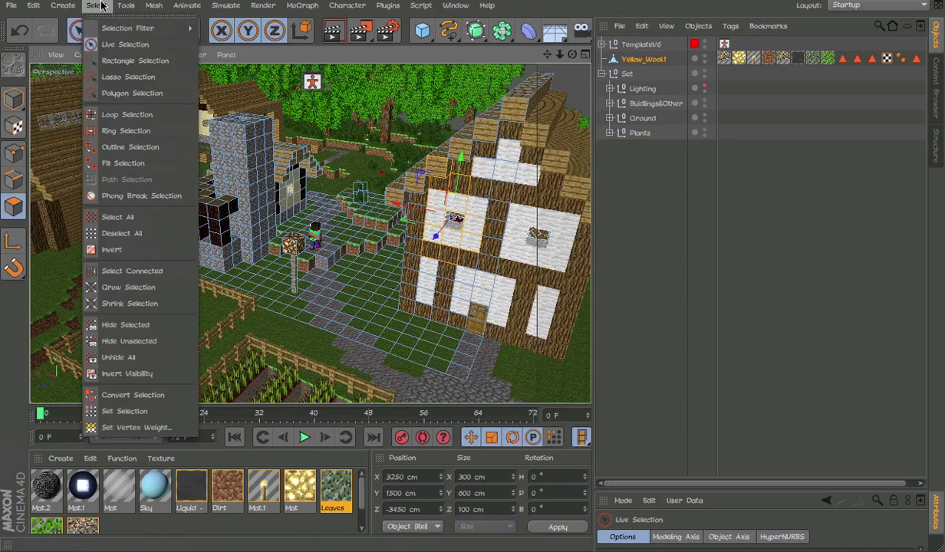
{"action": "left_click", "coordinate": [134, 321]}
{"action": "scroll", "coordinate": [560, 233], "scroll_direction": "up", "scroll_amount": 5}
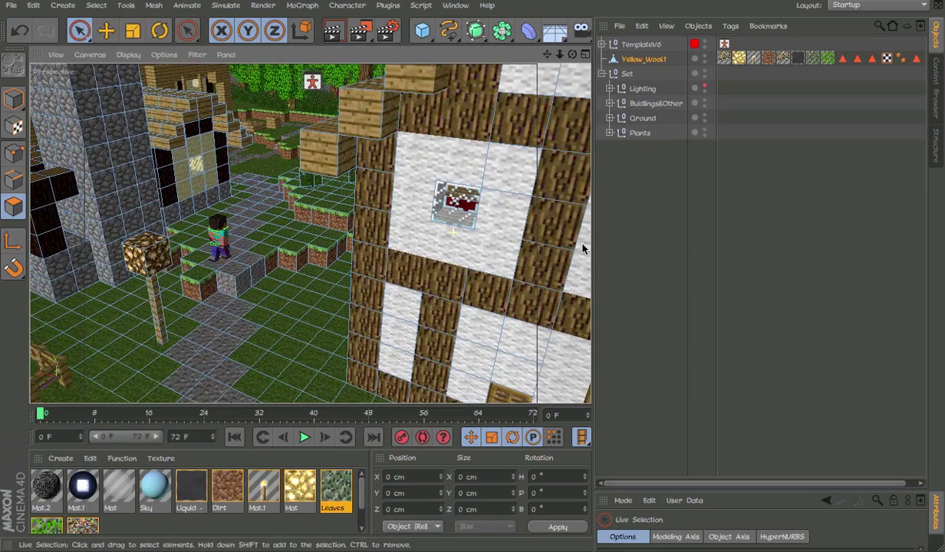
{"action": "left_click_drag", "start_coordinate": [497, 203], "coordinate": [507, 201], "text": "alt"}
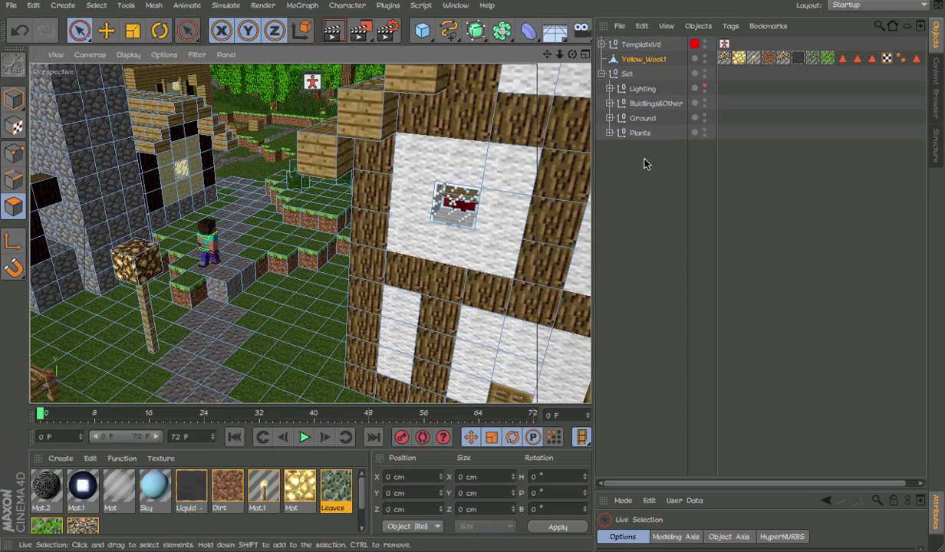
Hide the Buidlings&Other and Ground groups to check the merged section, and undo the recent visibility and polygon hiding changes.
{"action": "left_click", "coordinate": [710, 105]}
{"action": "left_click", "coordinate": [703, 115]}
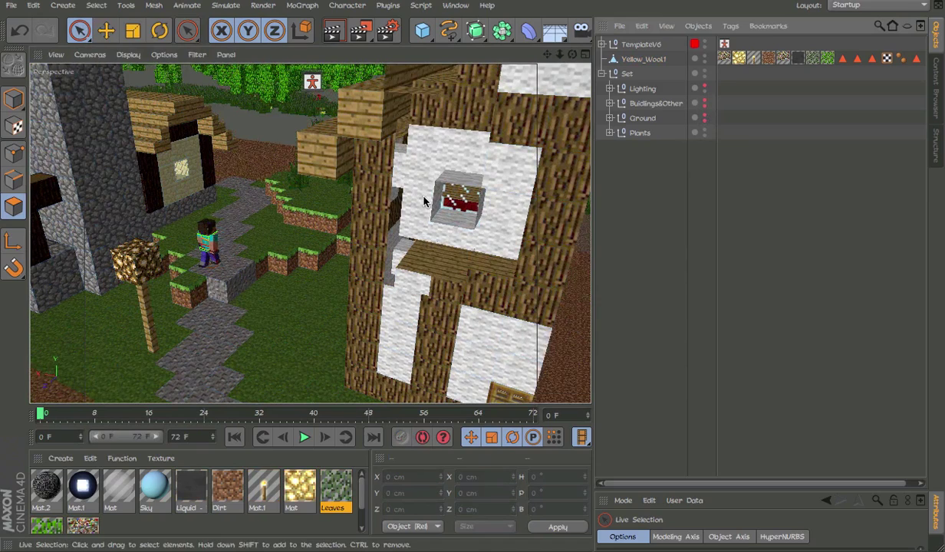
{"action": "scroll", "coordinate": [424, 199], "scroll_direction": "down", "scroll_amount": 3}
{"action": "key", "text": "ctrl+z"}
{"action": "key", "text": "ctrl+z"}
{"action": "key", "text": "ctrl+z"}
{"action": "key", "text": "ctrl+z"}
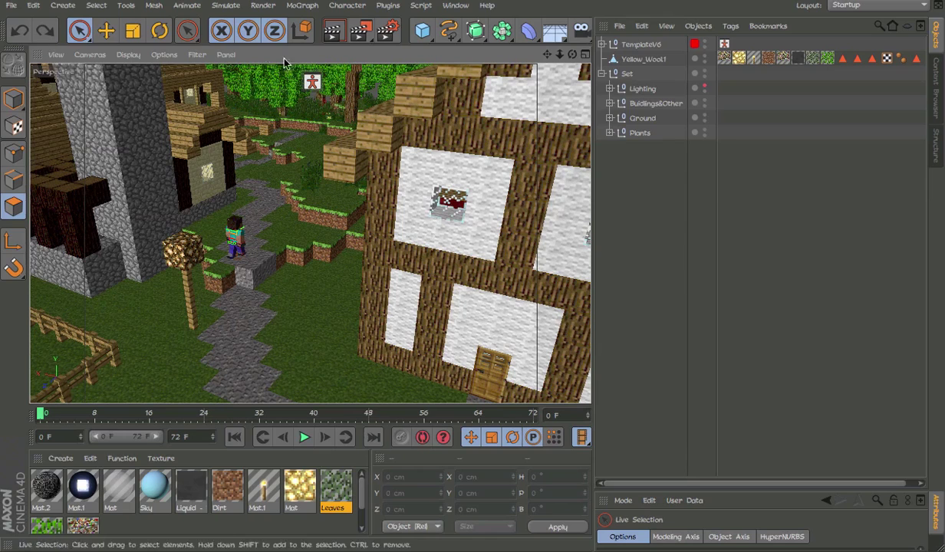
Unhide all polygons of the merged village section and switch back to model editing.
{"action": "left_click", "coordinate": [638, 61]}
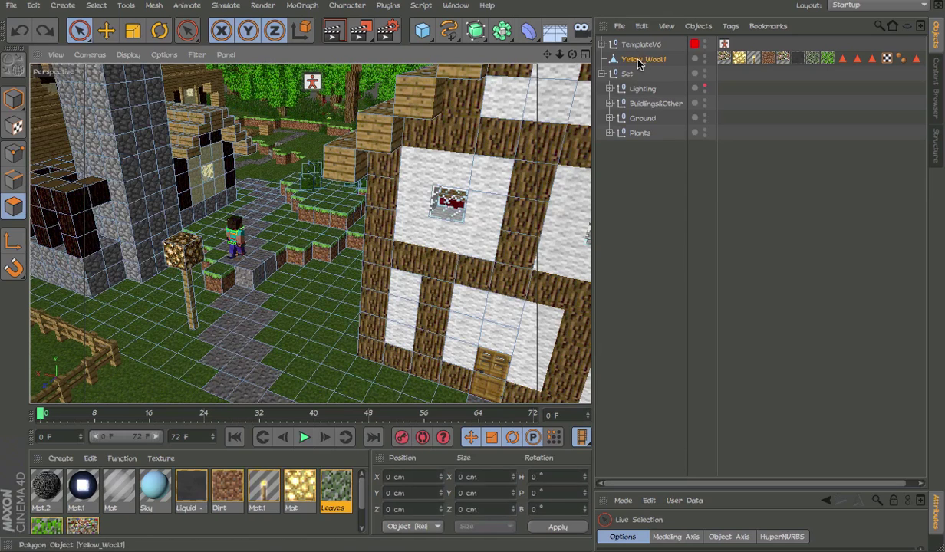
{"action": "left_click", "coordinate": [98, 6]}
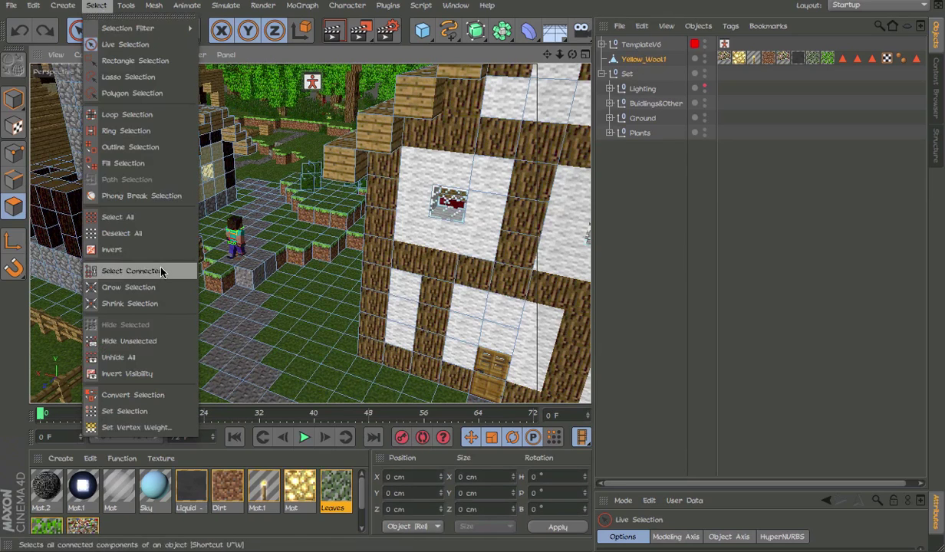
{"action": "left_click", "coordinate": [154, 362]}
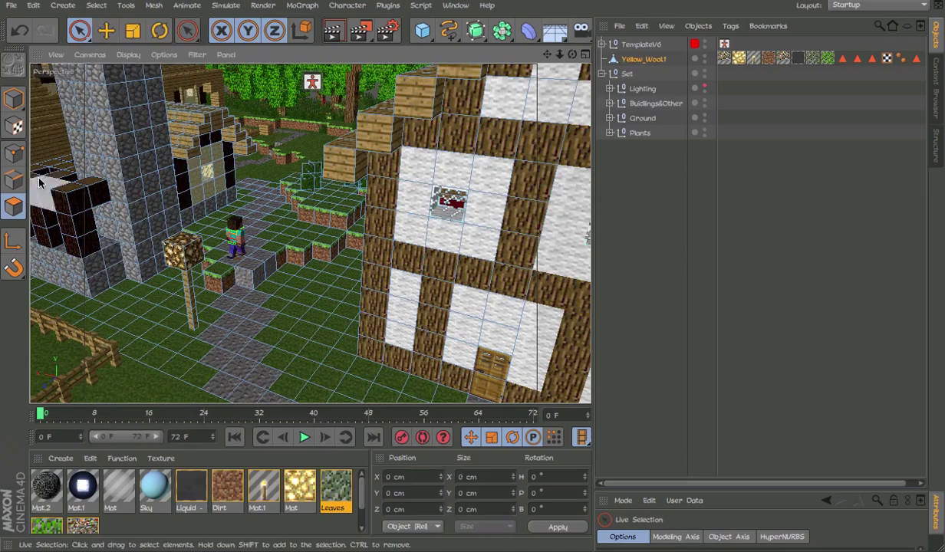
{"action": "left_click", "coordinate": [14, 100]}
Examine the extent of the full scene around the village, including the surrounding forest and the large water surface.
{"action": "left_click_drag", "start_coordinate": [354, 167], "coordinate": [376, 210], "text": "alt"}
{"action": "right_click_drag", "start_coordinate": [473, 217], "coordinate": [387, 211], "text": "alt"}
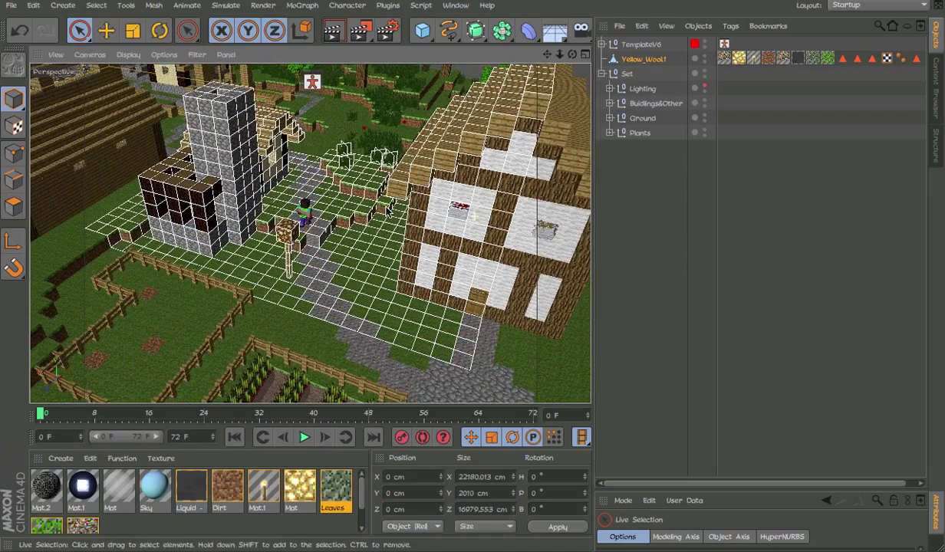
{"action": "right_click_drag", "start_coordinate": [501, 190], "coordinate": [276, 196], "text": "alt"}
{"action": "middle_click_drag", "start_coordinate": [418, 239], "coordinate": [157, 181], "text": "alt"}
{"action": "right_click_drag", "start_coordinate": [157, 181], "coordinate": [418, 241], "text": "alt"}
{"action": "middle_click_drag", "start_coordinate": [444, 223], "coordinate": [187, 173], "text": "alt"}
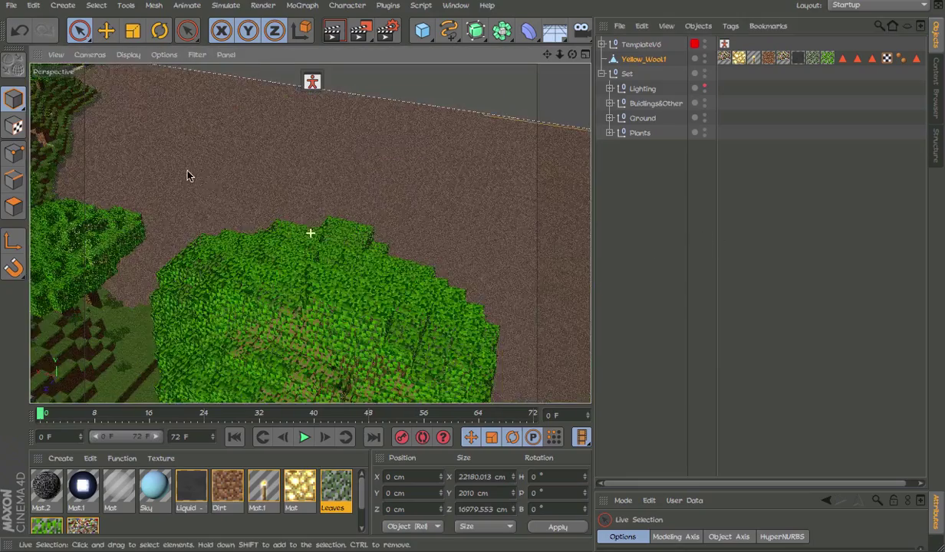
{"action": "left_click_drag", "start_coordinate": [356, 194], "coordinate": [501, 373], "text": "alt"}
{"action": "left_click_drag", "start_coordinate": [475, 259], "coordinate": [445, 195], "text": "alt"}
{"action": "left_click", "coordinate": [455, 272]}
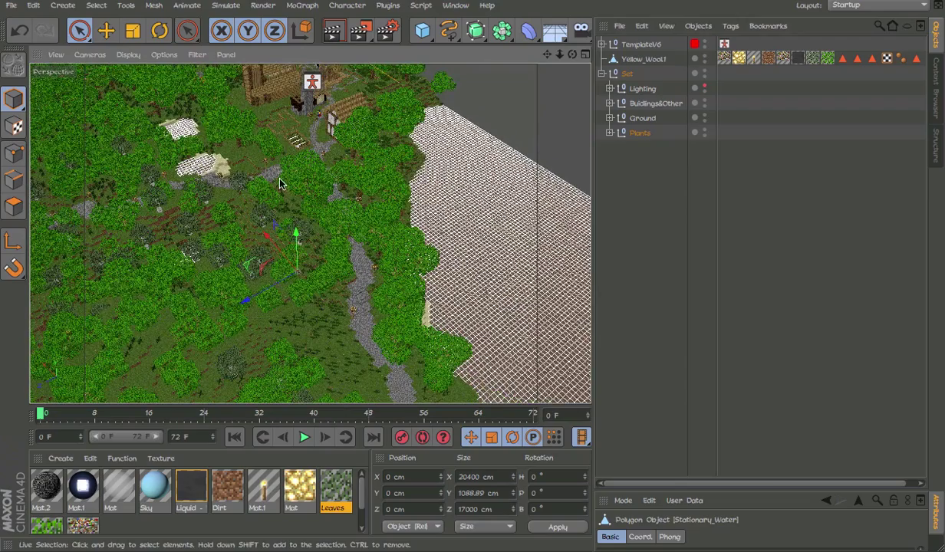
{"action": "scroll", "coordinate": [280, 184], "scroll_direction": "up", "scroll_amount": 3}
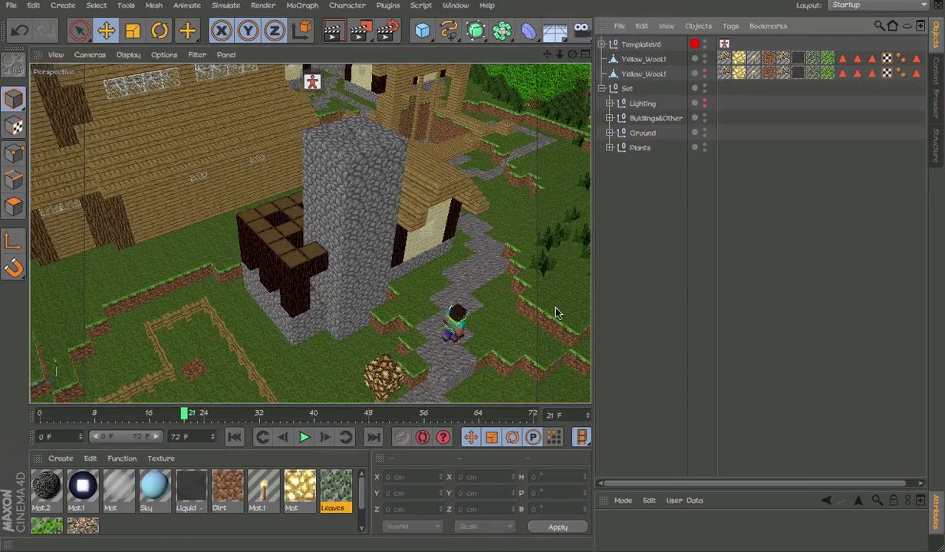
Hide the Buidlings&Other, Ground and Plants groups in both the viewport and the render.
{"action": "middle_click_drag", "start_coordinate": [535, 316], "coordinate": [462, 238], "text": "alt"}
{"action": "left_click_drag", "start_coordinate": [454, 261], "coordinate": [477, 273], "text": "alt"}
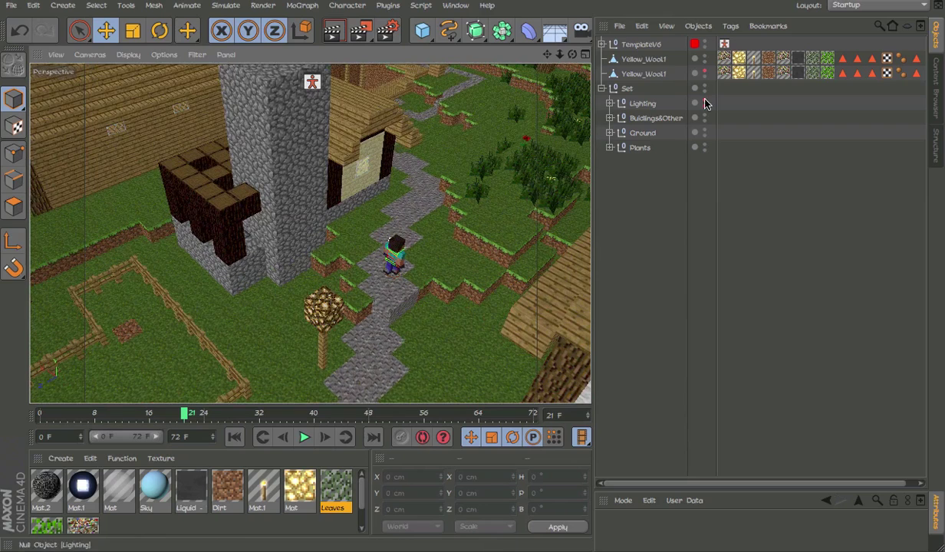
{"action": "left_click", "coordinate": [704, 115]}
{"action": "left_click", "coordinate": [704, 130]}
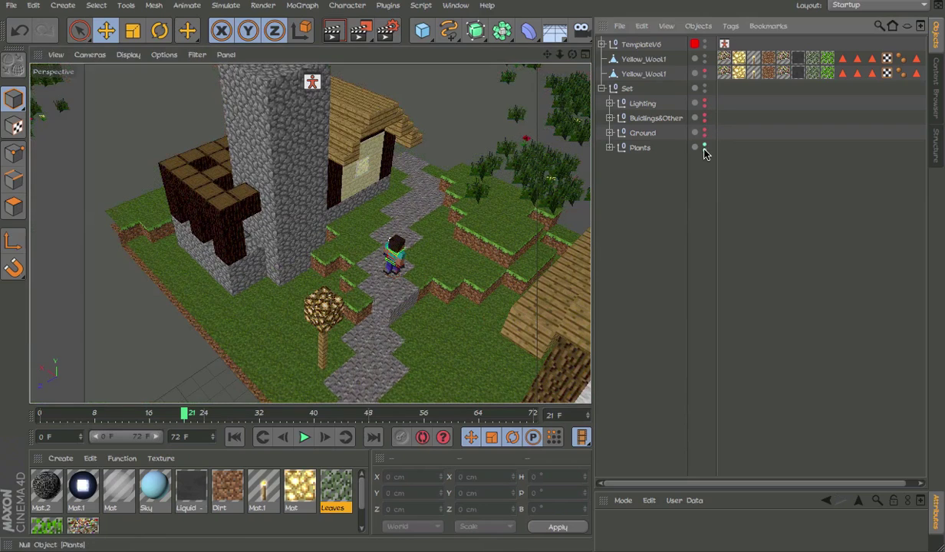
{"action": "left_click", "coordinate": [704, 144]}
Select the Buidlings&Other, Ground and Plants groups and examine the isolated village section from several sides.
{"action": "right_click_drag", "start_coordinate": [474, 225], "coordinate": [237, 225], "text": "alt"}
{"action": "left_click", "coordinate": [657, 119]}
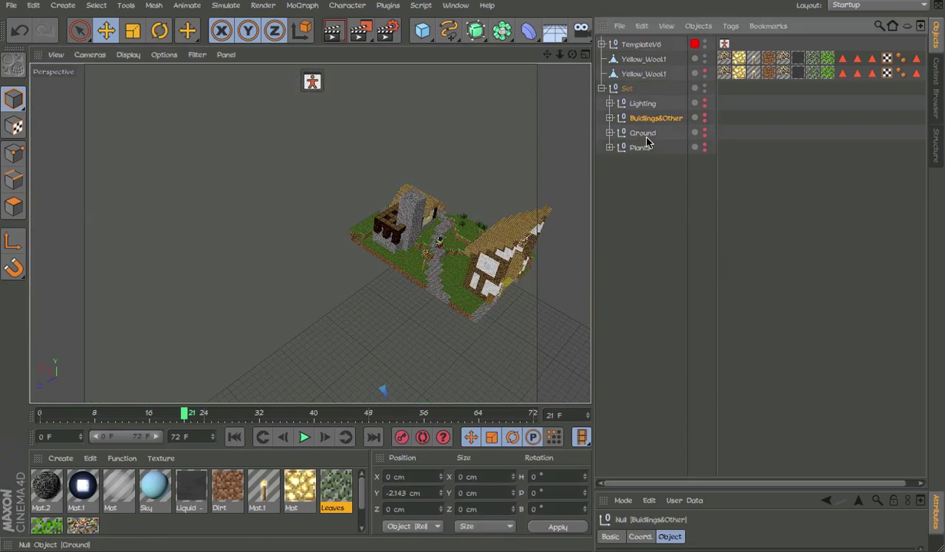
{"action": "left_click", "coordinate": [645, 135], "text": "ctrl"}
{"action": "left_click", "coordinate": [645, 151], "text": "ctrl"}
{"action": "middle_click_drag", "start_coordinate": [464, 309], "coordinate": [408, 164], "text": "alt"}
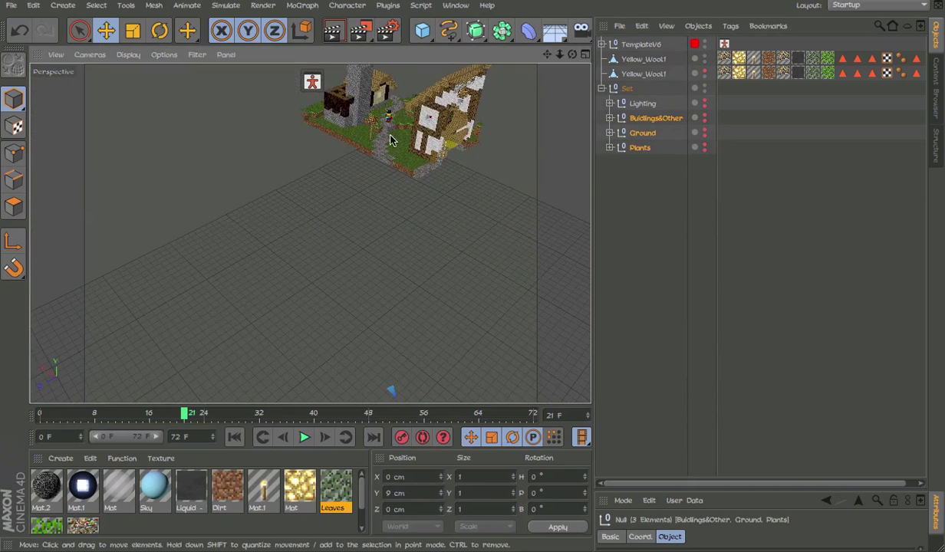
{"action": "left_click_drag", "start_coordinate": [391, 140], "coordinate": [463, 151], "text": "alt"}
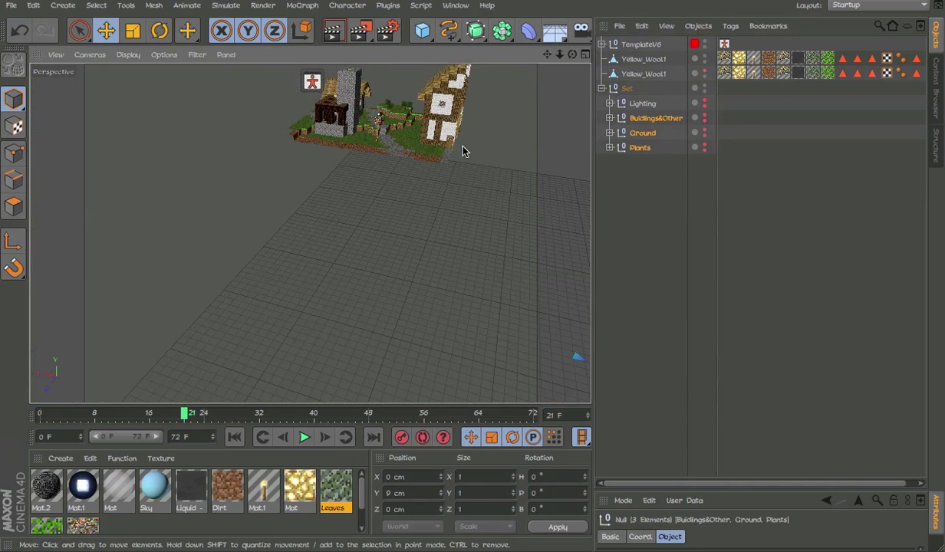
{"action": "middle_click_drag", "start_coordinate": [463, 151], "coordinate": [439, 194], "text": "alt"}
{"action": "right_click_drag", "start_coordinate": [421, 186], "coordinate": [529, 181], "text": "alt"}
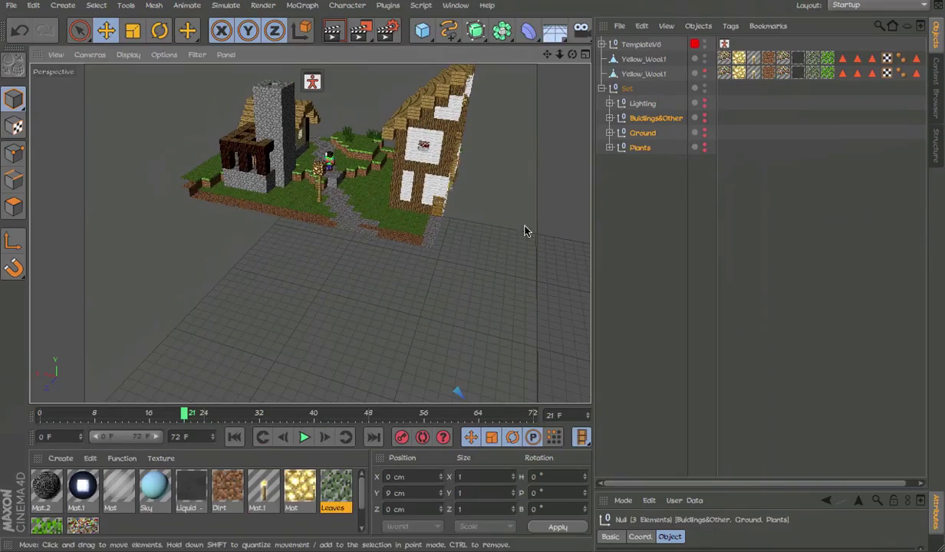
Play the character's animation forward to frame 55 with the isolated village section in close view.
{"action": "left_click_drag", "start_coordinate": [525, 230], "coordinate": [437, 184], "text": "alt"}
{"action": "scroll", "coordinate": [427, 230], "scroll_direction": "up", "scroll_amount": 5}
{"action": "left_click_drag", "start_coordinate": [409, 220], "coordinate": [341, 220], "text": "alt"}
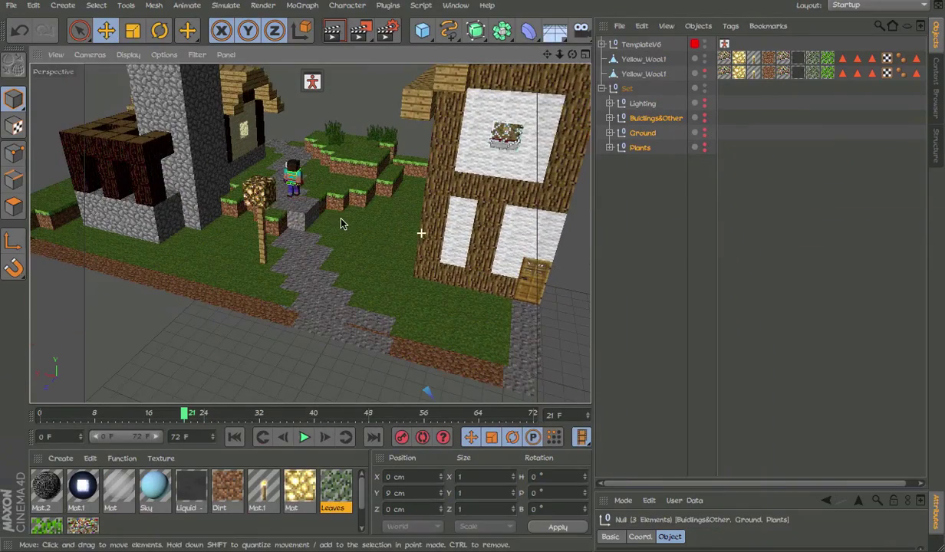
{"action": "left_click_drag", "start_coordinate": [189, 419], "coordinate": [203, 421]}
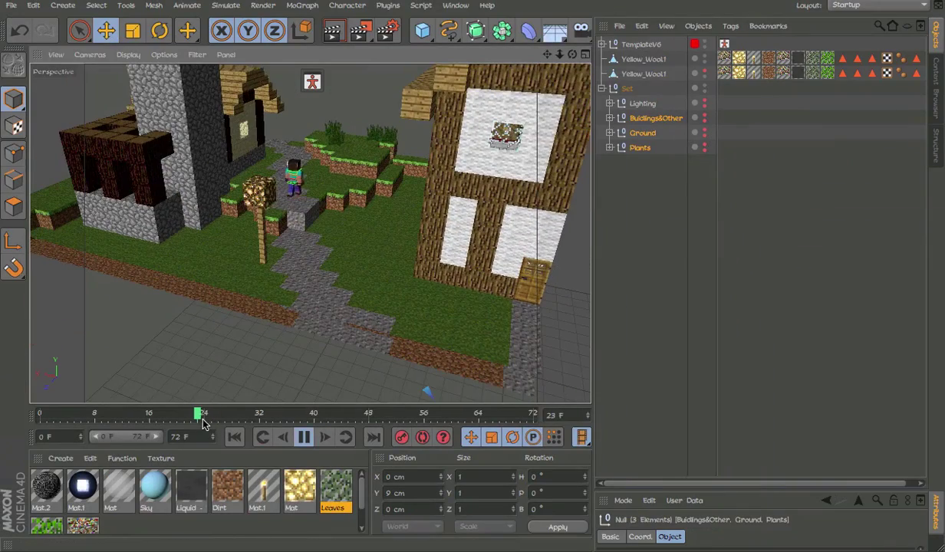
{"action": "left_click", "coordinate": [567, 420]}
Show the three Set groups again, hide Ground and Plants once more, and force Buidlings&Other to stay visible.
{"action": "left_click", "coordinate": [648, 118]}
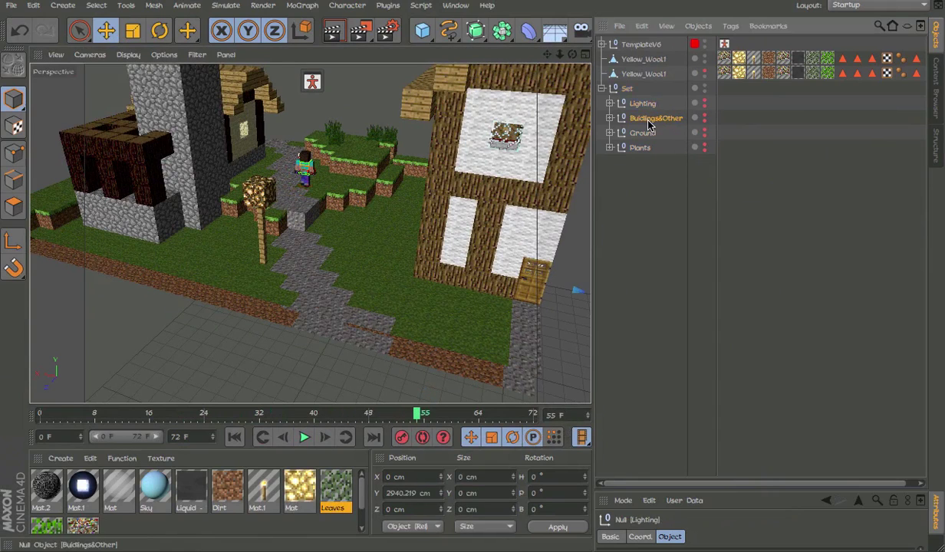
{"action": "left_click", "coordinate": [705, 120], "text": "alt"}
{"action": "left_click", "coordinate": [705, 133], "text": "alt"}
{"action": "left_click", "coordinate": [705, 147], "text": "alt"}
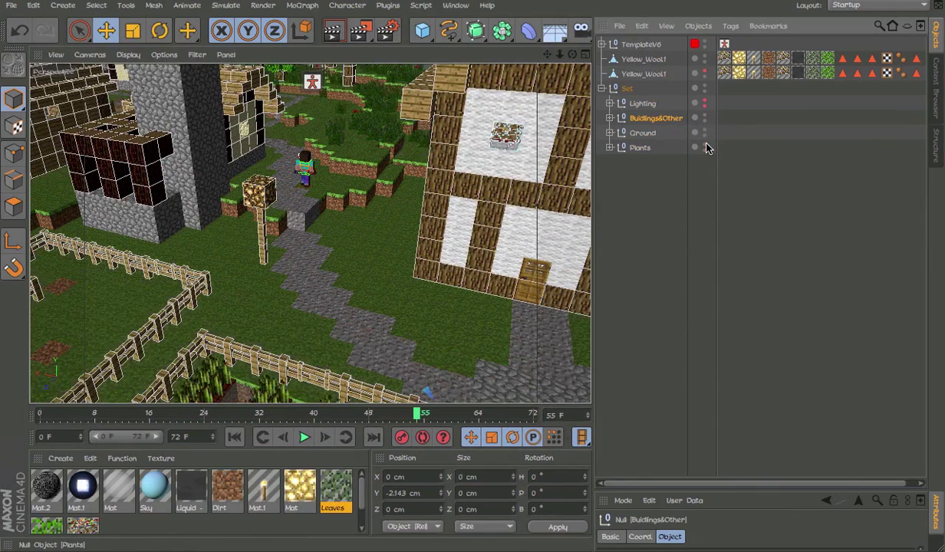
{"action": "double_click", "coordinate": [705, 133], "text": "alt"}
{"action": "left_click", "coordinate": [704, 147]}
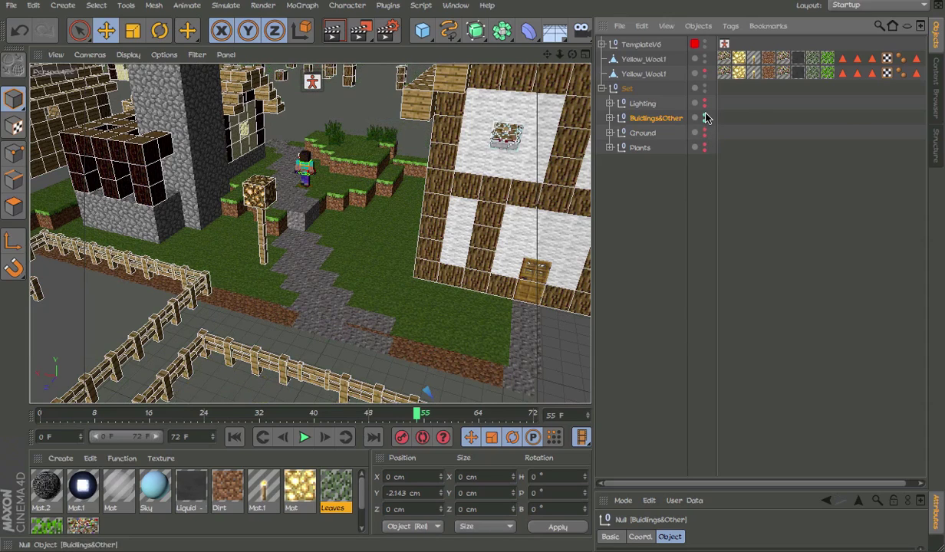
{"action": "right_click", "coordinate": [696, 126]}
{"action": "left_click", "coordinate": [704, 120]}
{"action": "left_click", "coordinate": [842, 115]}
Open the AnimatedRigs folder inside Sets in the Content Browser.
{"action": "left_click", "coordinate": [933, 107]}
{"action": "left_click", "coordinate": [619, 27]}
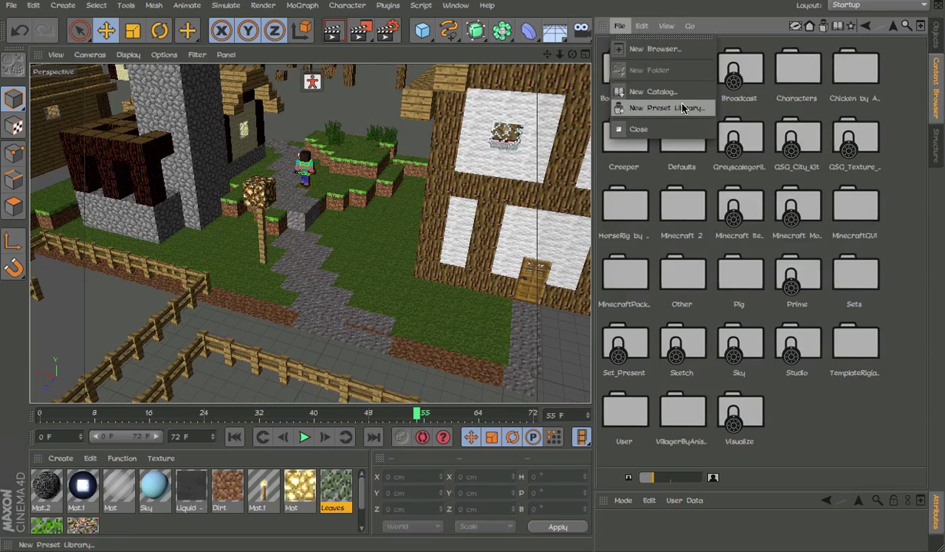
{"action": "left_click", "coordinate": [682, 108]}
{"action": "double_click", "coordinate": [858, 278]}
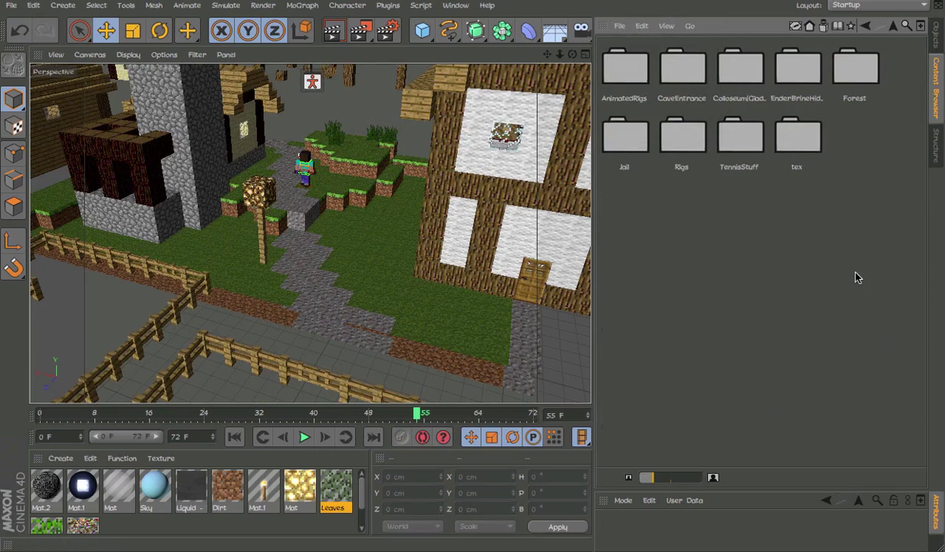
{"action": "double_click", "coordinate": [619, 80]}
Collapse the Set group and save it as a preset in the open Content Browser folder.
{"action": "left_click", "coordinate": [935, 37]}
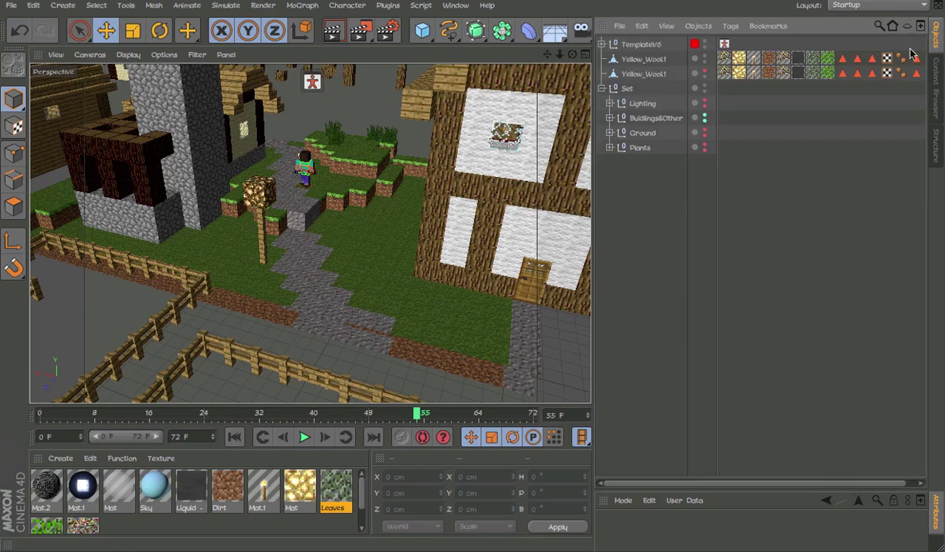
{"action": "left_click", "coordinate": [629, 88]}
{"action": "left_click", "coordinate": [602, 88]}
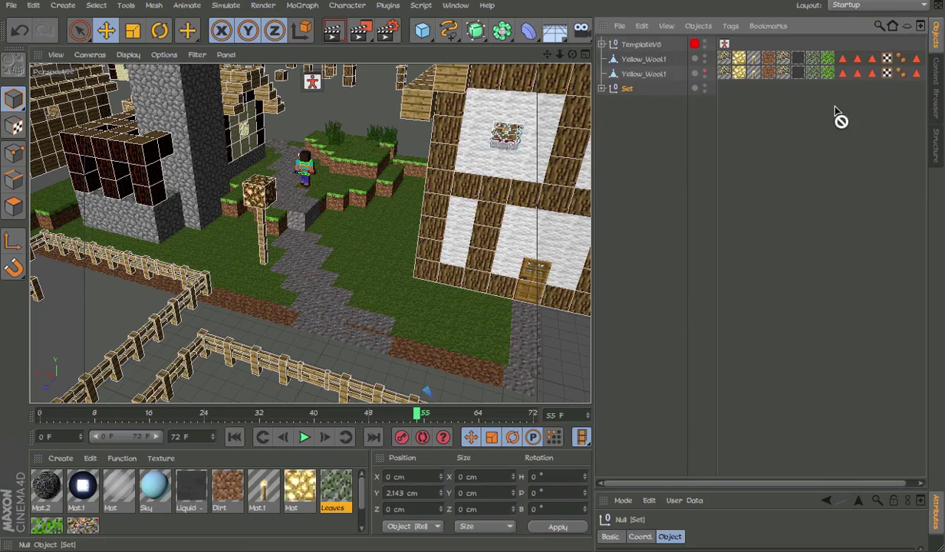
{"action": "left_click_drag", "start_coordinate": [941, 65], "coordinate": [865, 119]}
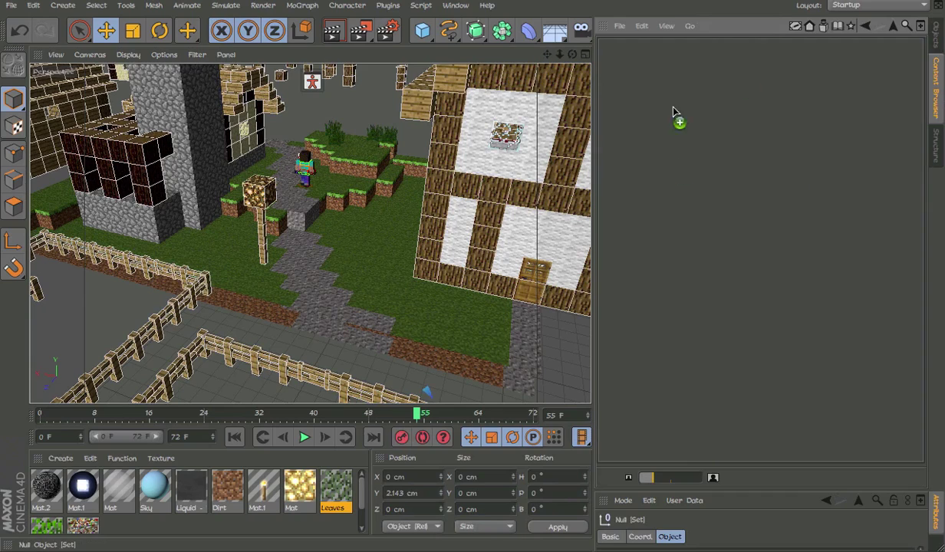
{"action": "left_click_drag", "start_coordinate": [785, 113], "coordinate": [836, 97]}
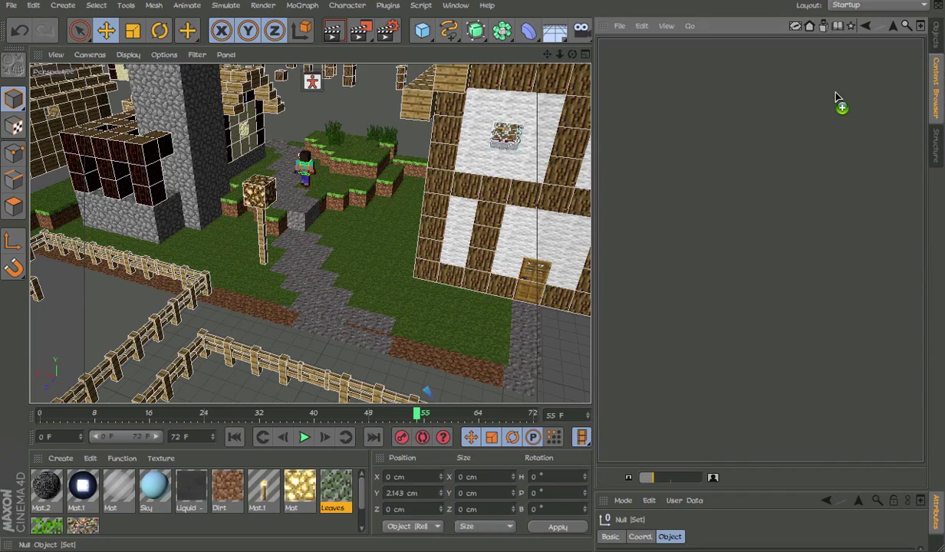
{"action": "left_click_drag", "start_coordinate": [934, 54], "coordinate": [935, 37]}
{"action": "left_click", "coordinate": [939, 71]}
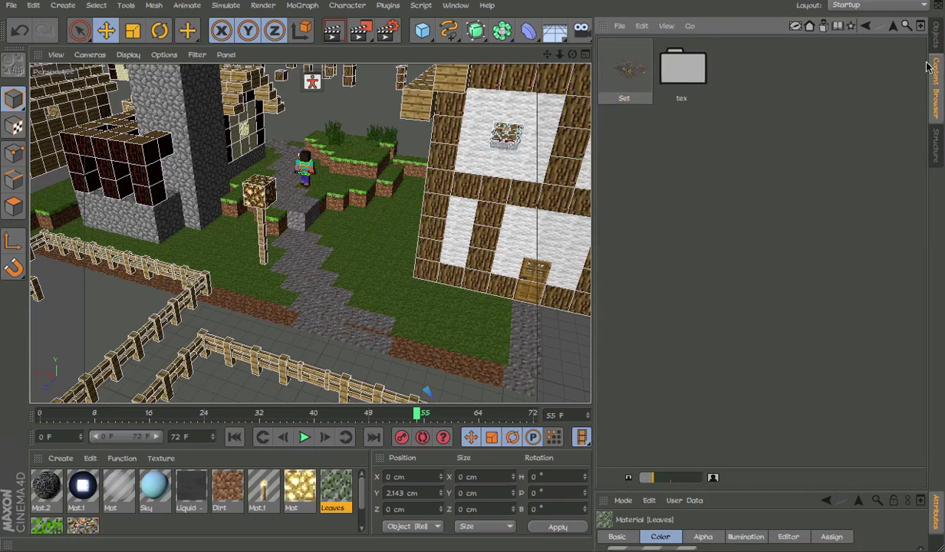
Delete the Set group from the scene, leaving the merged village section and the character.
{"action": "left_click", "coordinate": [941, 47]}
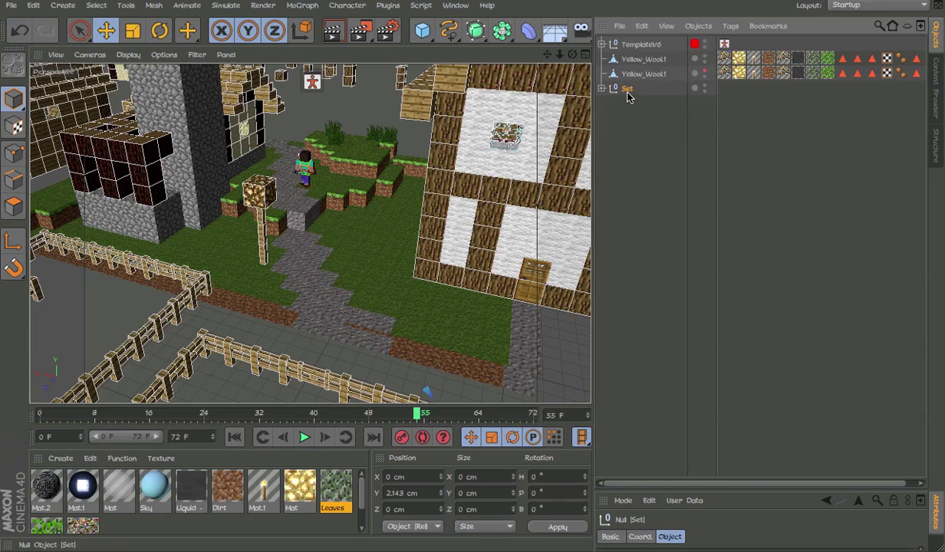
{"action": "key", "text": "Delete"}
{"action": "middle_click_drag", "start_coordinate": [358, 227], "coordinate": [430, 297], "text": "alt"}
{"action": "left_click_drag", "start_coordinate": [430, 297], "coordinate": [328, 297], "text": "alt"}
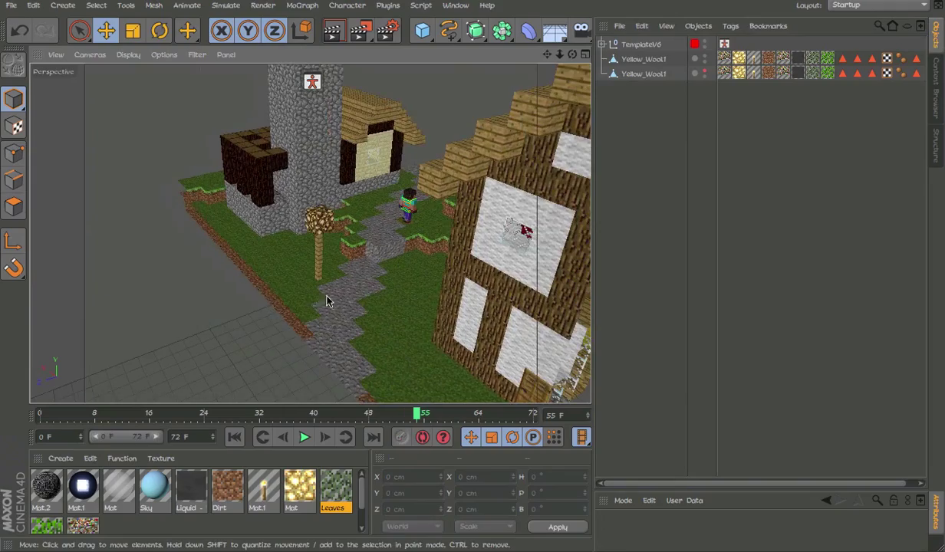
Examine the remaining village section from several angles and check the saved Set preset in the Content Browser.
{"action": "left_click", "coordinate": [519, 271]}
{"action": "middle_click_drag", "start_coordinate": [518, 271], "coordinate": [462, 271], "text": "alt"}
{"action": "left_click_drag", "start_coordinate": [476, 271], "coordinate": [601, 291], "text": "alt"}
{"action": "left_click", "coordinate": [606, 294]}
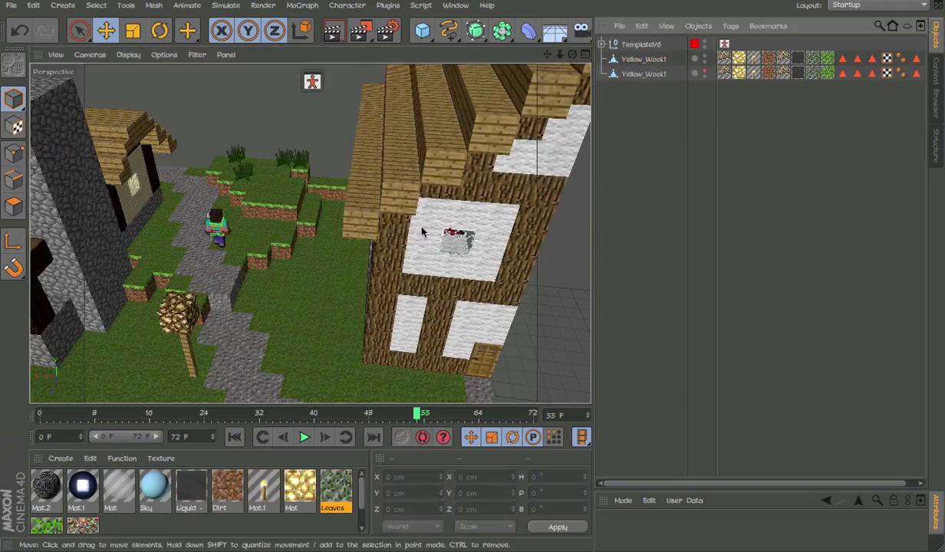
{"action": "middle_click_drag", "start_coordinate": [422, 231], "coordinate": [489, 248], "text": "alt"}
{"action": "left_click_drag", "start_coordinate": [434, 247], "coordinate": [491, 184], "text": "alt"}
{"action": "left_click", "coordinate": [934, 94]}
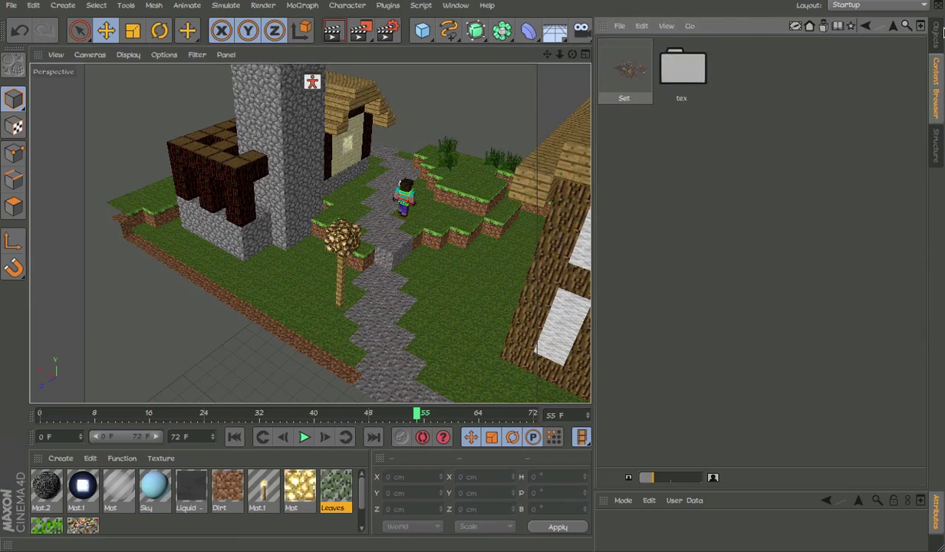
{"action": "left_click", "coordinate": [938, 34]}
Delete both merged Yellow_Wool.1 objects from the scene.
{"action": "left_click", "coordinate": [650, 44]}
{"action": "left_click", "coordinate": [651, 73], "text": "shift"}
{"action": "left_click", "coordinate": [651, 58]}
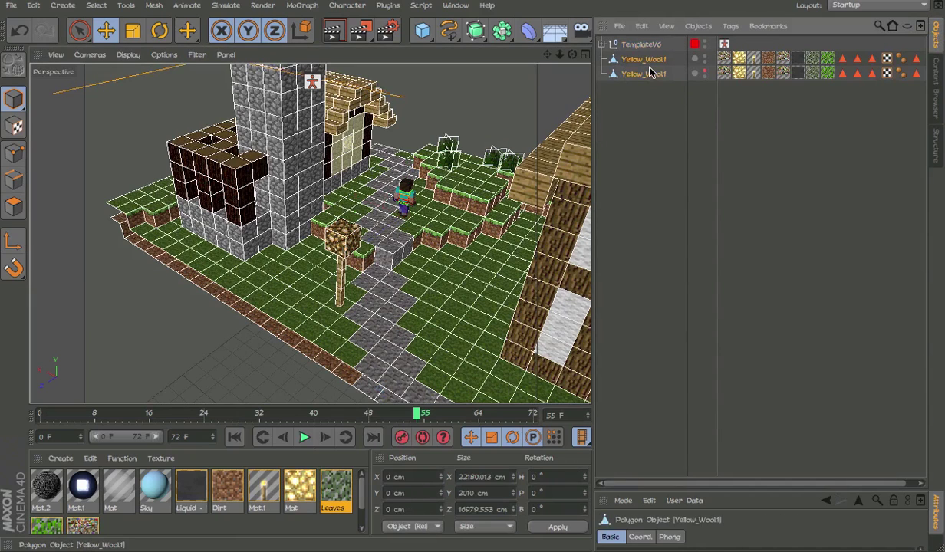
{"action": "key", "text": "Delete"}
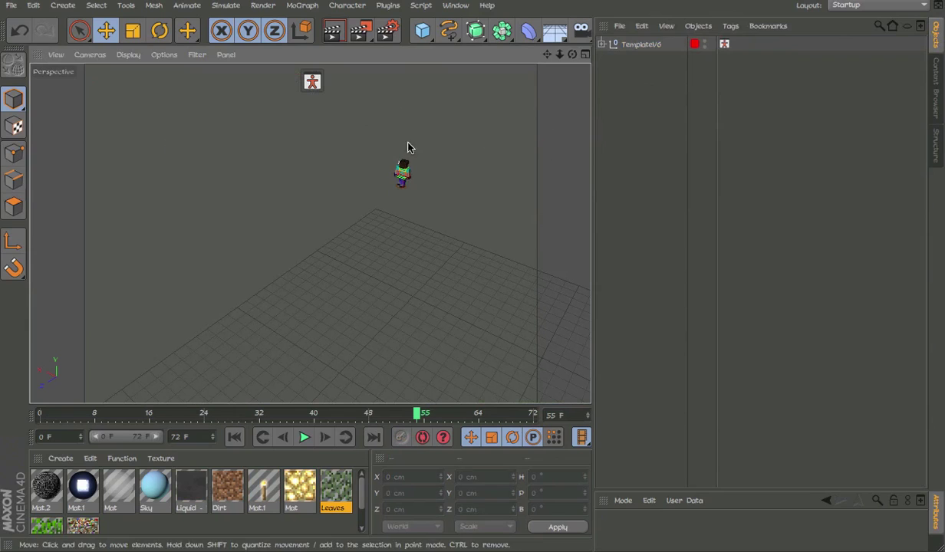
Load the saved Set preset from the Content Browser into the scene and expand its group.
{"action": "left_click", "coordinate": [935, 89]}
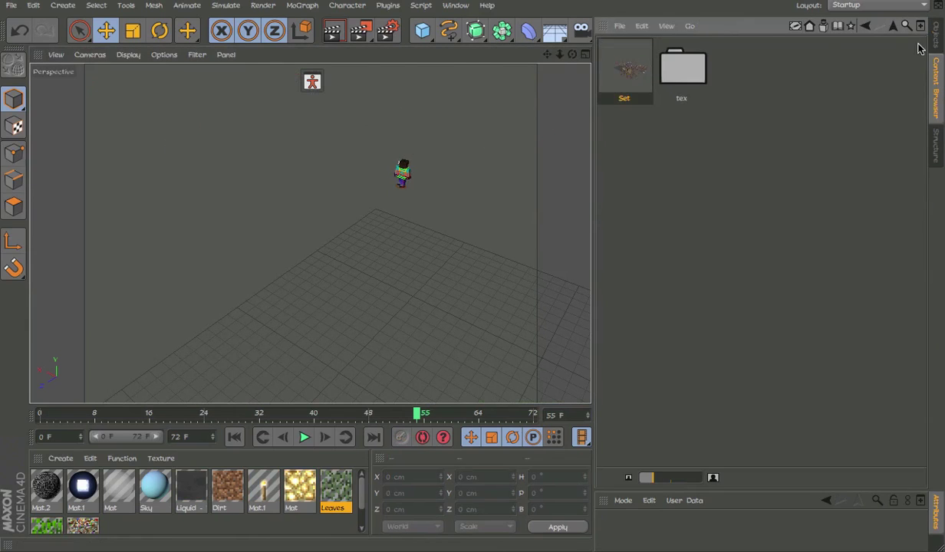
{"action": "left_click", "coordinate": [937, 42]}
{"action": "left_click", "coordinate": [601, 44]}
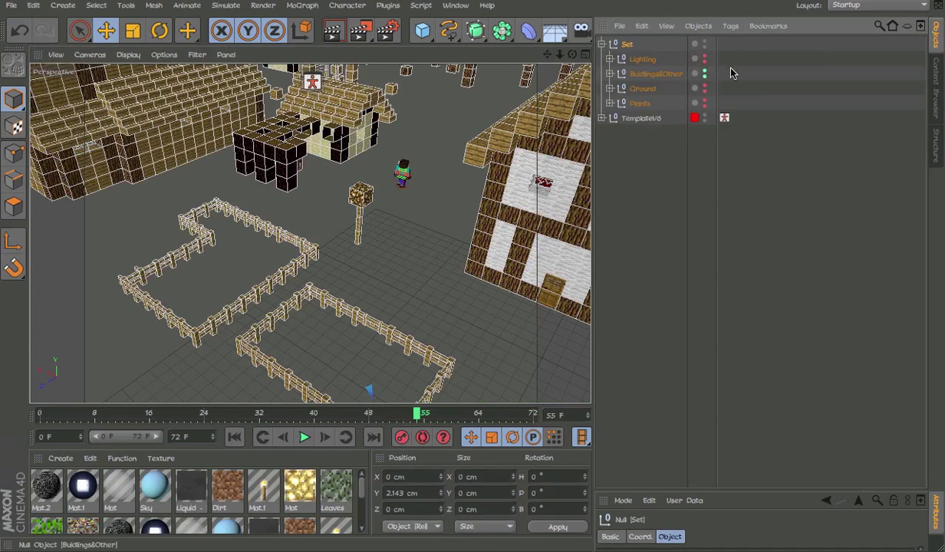
Reset the hidden state of the Ground and Plants groups inside Set so both show in the viewport.
{"action": "left_click", "coordinate": [696, 60]}
{"action": "left_click", "coordinate": [678, 65]}
{"action": "left_click", "coordinate": [704, 88], "text": "alt"}
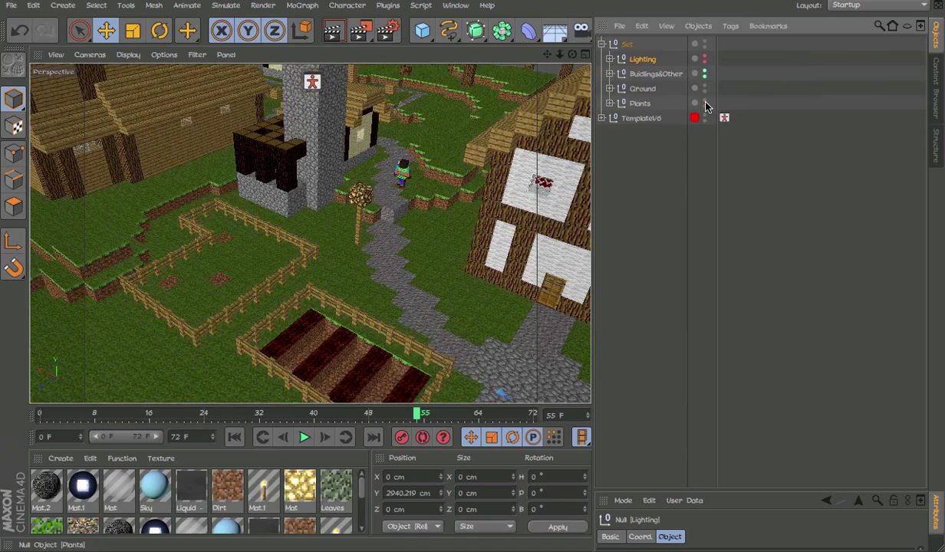
{"action": "left_click", "coordinate": [706, 102], "text": "alt"}
{"action": "left_click", "coordinate": [688, 160]}
{"action": "scroll", "coordinate": [393, 198], "scroll_direction": "up", "scroll_amount": 4}
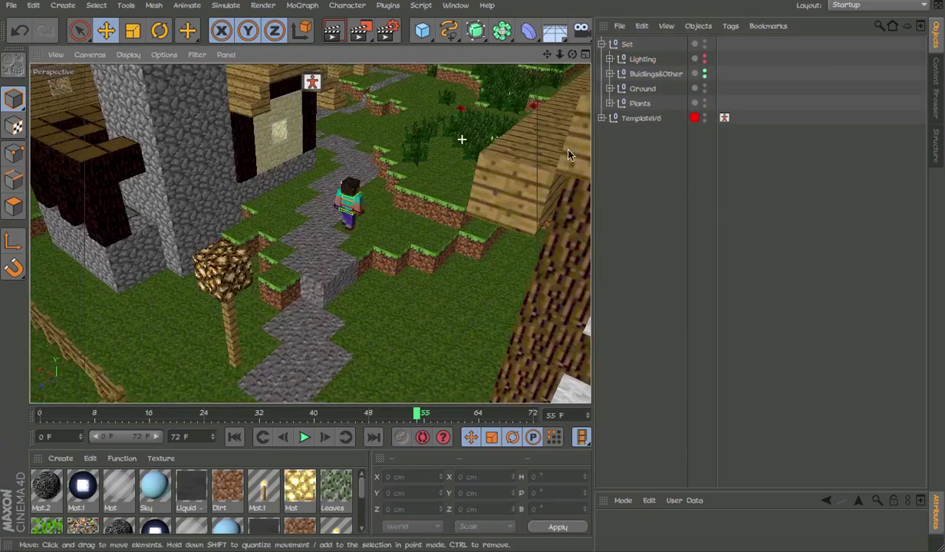
Remove the reloaded Set group and restore the two deleted Yellow_Wool.1 objects.
{"action": "key", "text": "Delete"}
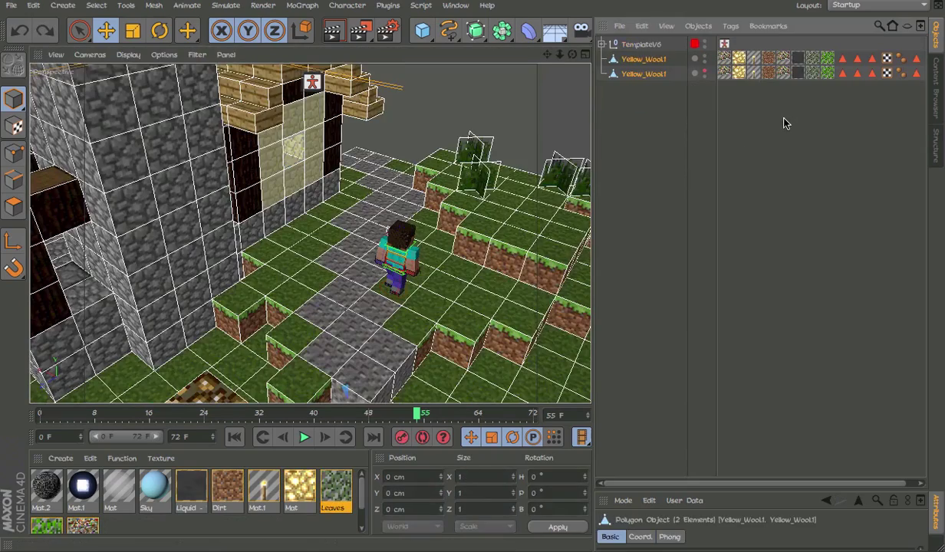
{"action": "left_click", "coordinate": [641, 132]}
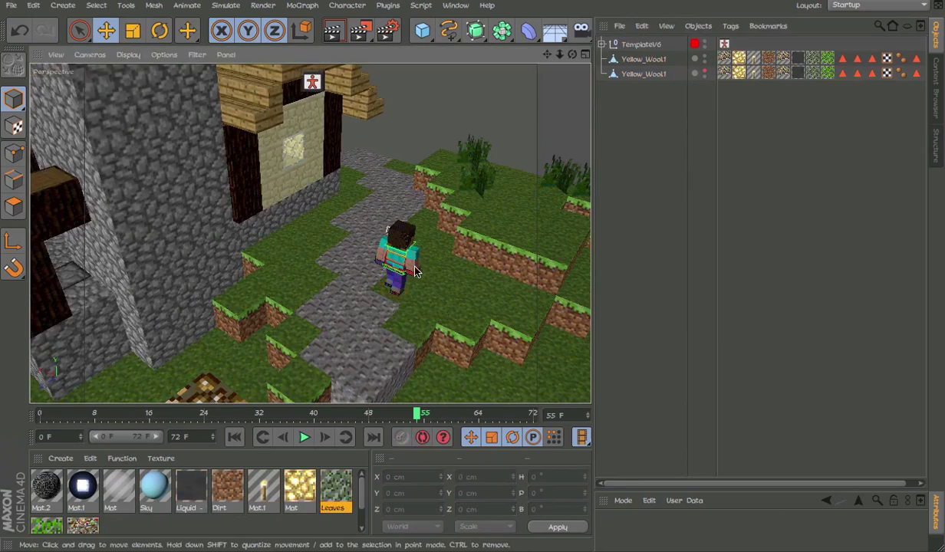
Play the character's walk animation in a close view of the gravel path.
{"action": "scroll", "coordinate": [472, 253], "scroll_direction": "up", "scroll_amount": 5}
{"action": "left_click_drag", "start_coordinate": [477, 200], "coordinate": [480, 183], "text": "alt"}
{"action": "left_click", "coordinate": [305, 437]}
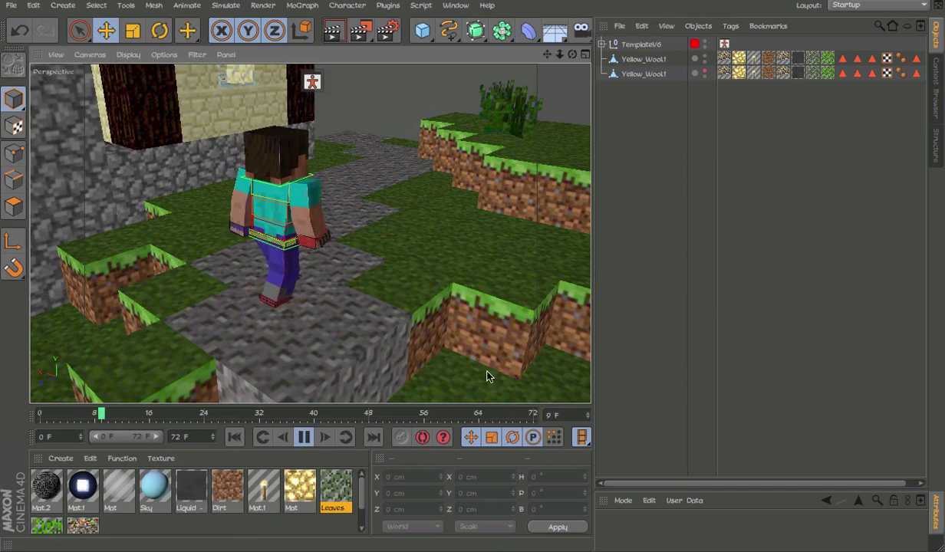
{"action": "left_click_drag", "start_coordinate": [480, 415], "coordinate": [13, 412]}
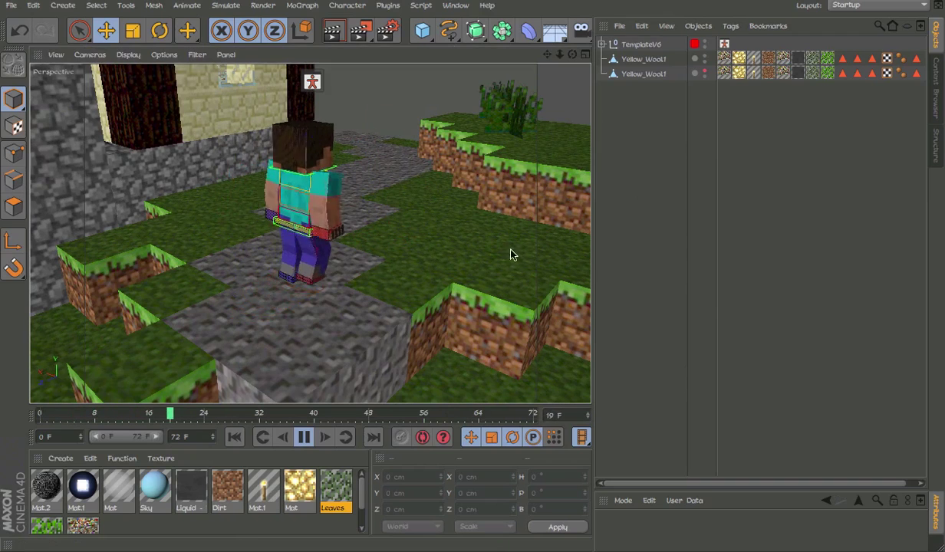
{"action": "key", "text": "F8"}
Save the TemplateV6 character rig as a preset beside the Set preset in the Content Browser.
{"action": "left_click", "coordinate": [642, 45]}
{"action": "left_click", "coordinate": [647, 135]}
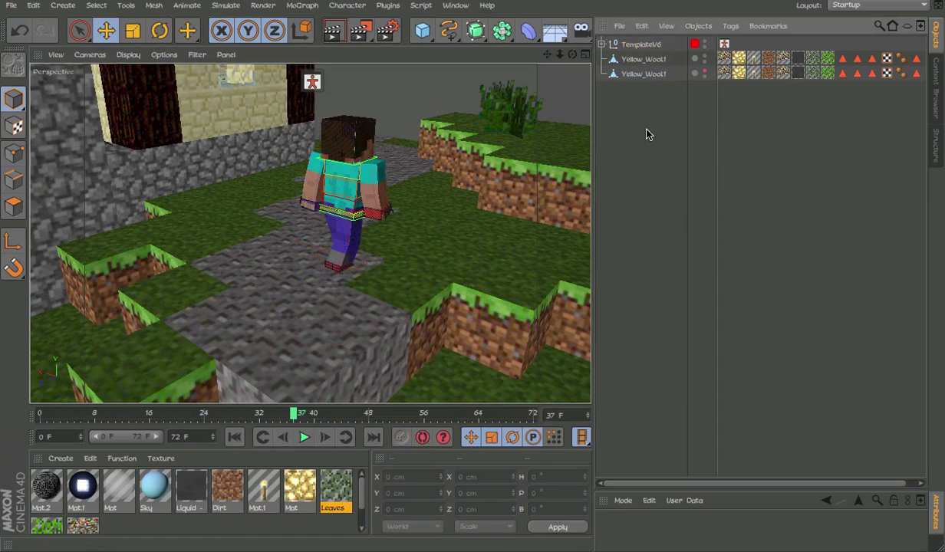
{"action": "left_click", "coordinate": [938, 114]}
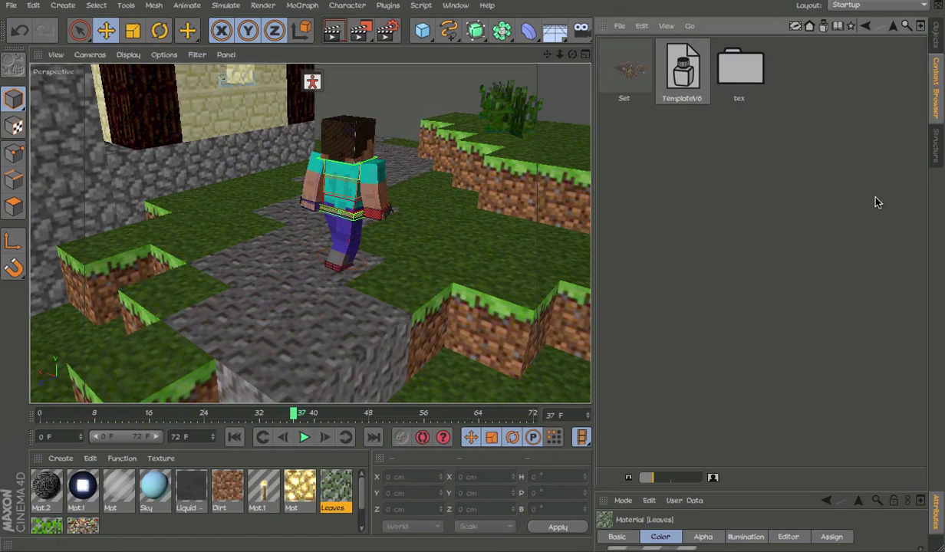
Delete the TemplateV6 character rig from the scene.
{"action": "left_click", "coordinate": [939, 49]}
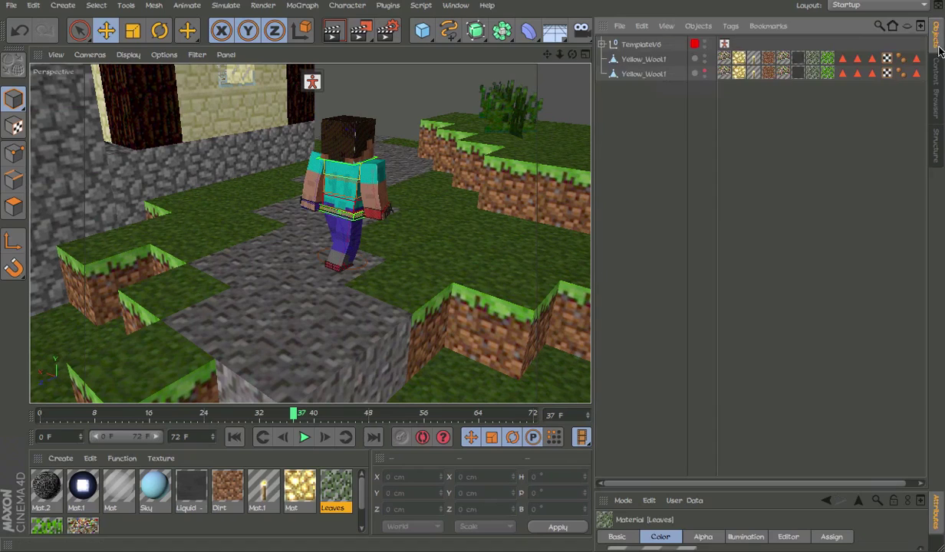
{"action": "left_click", "coordinate": [648, 45]}
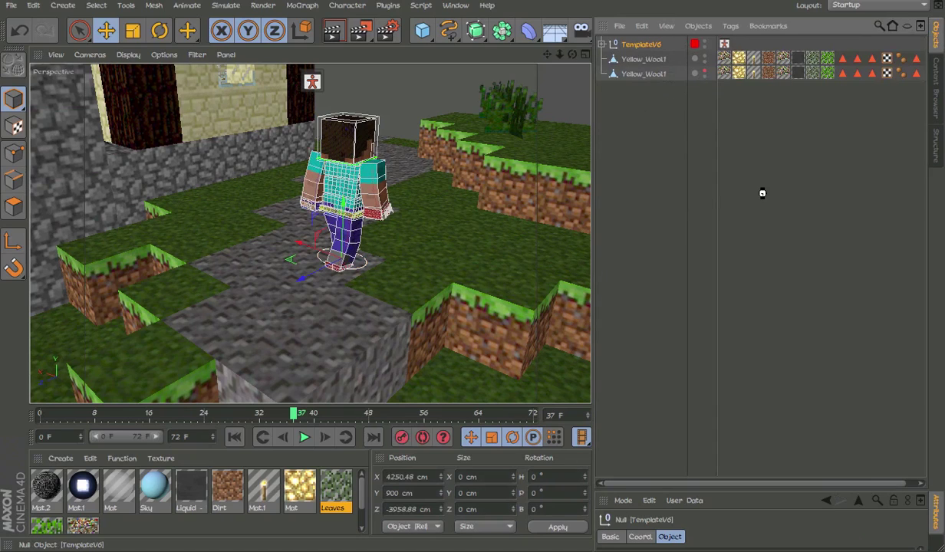
{"action": "key", "text": "Delete"}
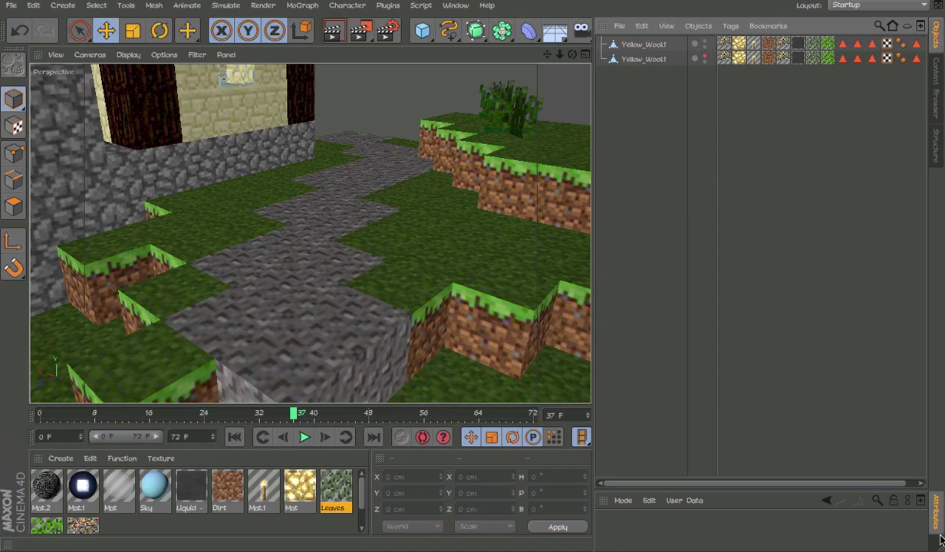
Delete the rig's layers from LockBody to Other and the character materials from Tongue to Head.
{"action": "left_click", "coordinate": [937, 460]}
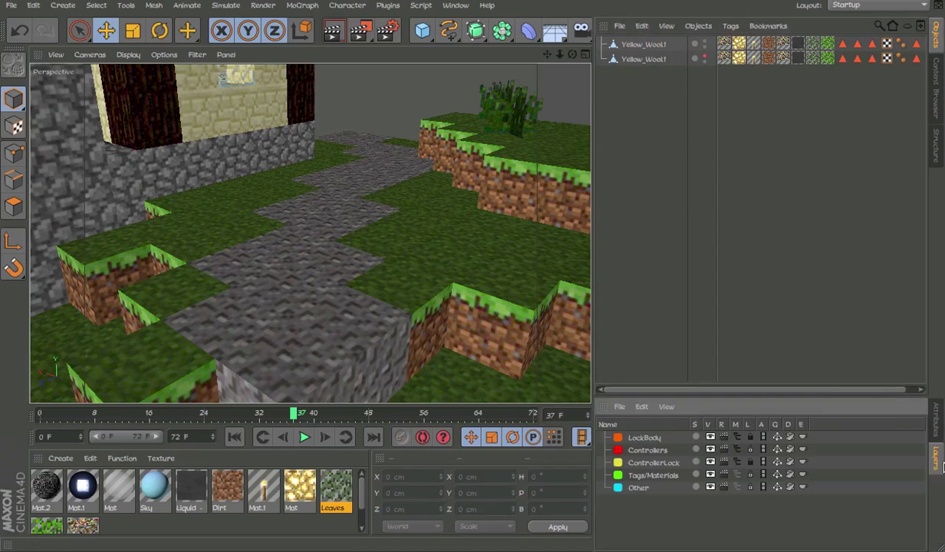
{"action": "key", "text": "Delete"}
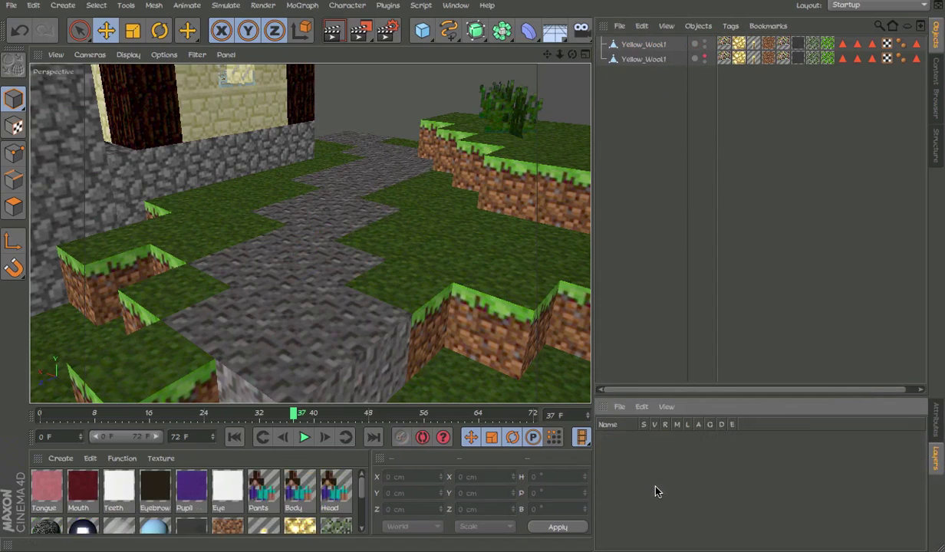
{"action": "left_click", "coordinate": [59, 502]}
{"action": "left_click", "coordinate": [337, 487], "text": "shift"}
{"action": "key", "text": "Delete"}
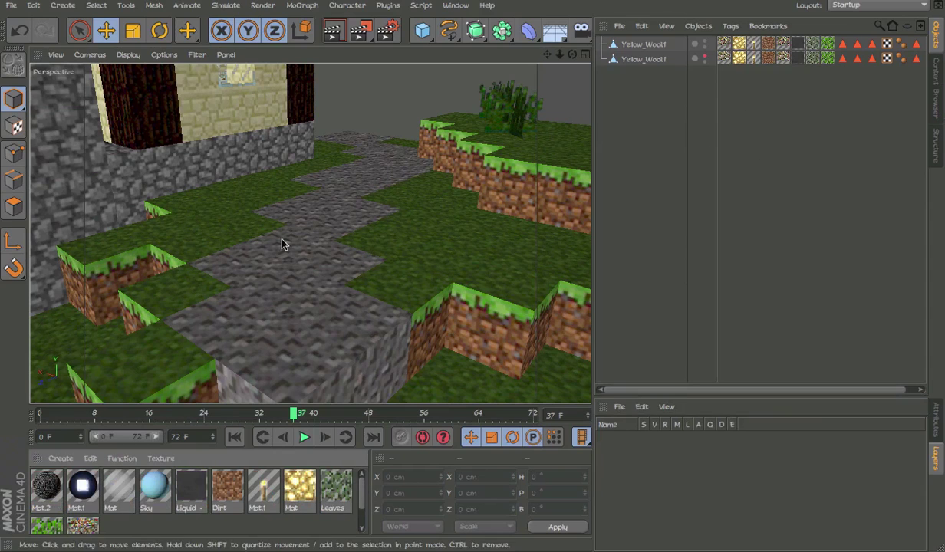
Load the saved TemplateV6 preset from the Content Browser back into the scene.
{"action": "left_click", "coordinate": [938, 98]}
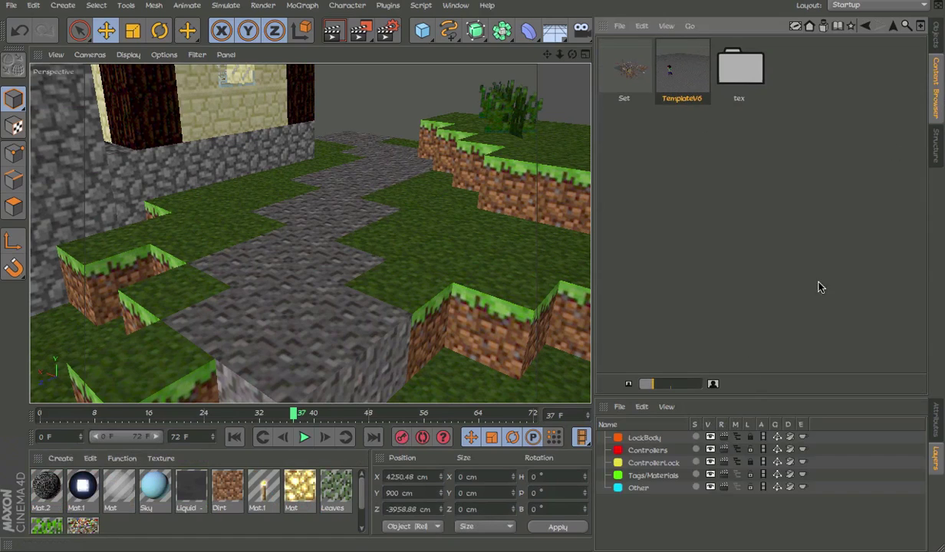
{"action": "left_click", "coordinate": [936, 37]}
Play back the reloaded character's walk animation and examine the surrounding village section.
{"action": "key", "text": "F8"}
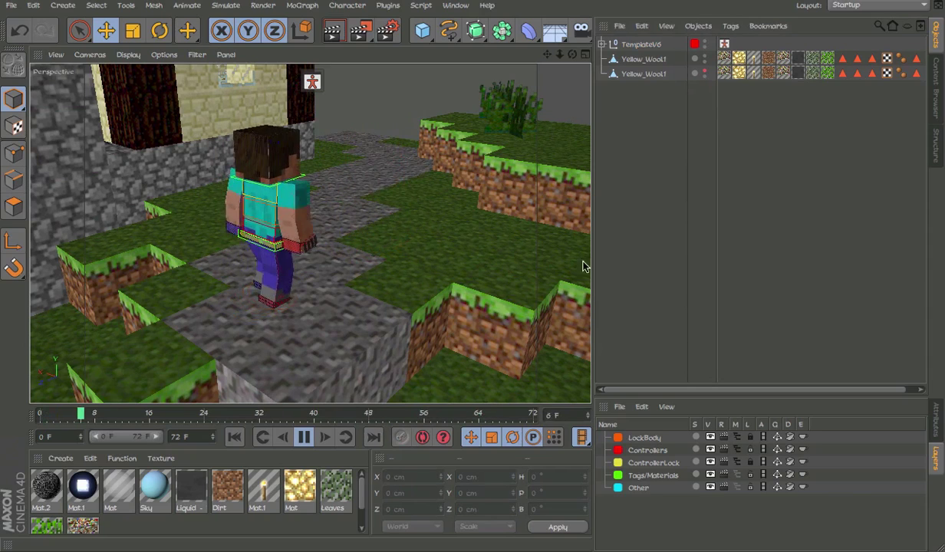
{"action": "key", "text": "F8"}
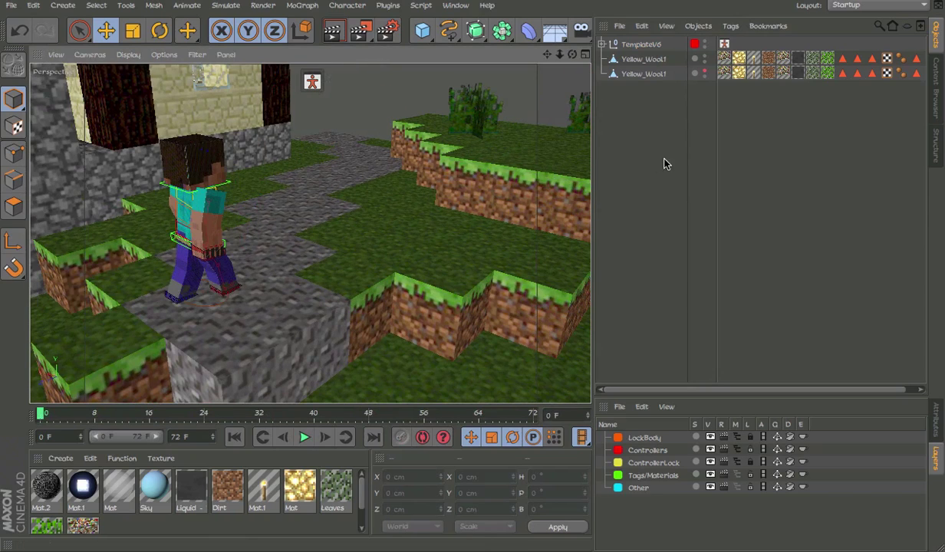
{"action": "key", "text": "F8"}
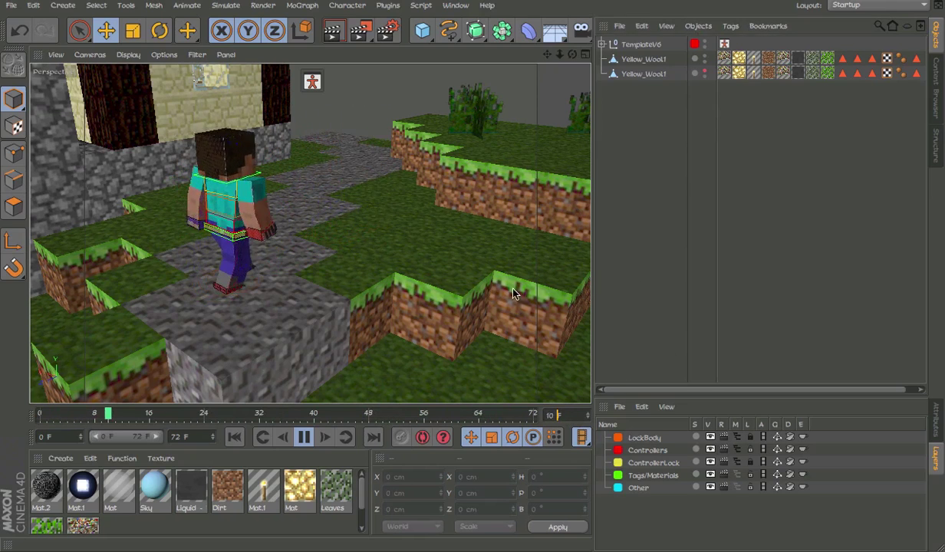
{"action": "key", "text": "F8"}
{"action": "right_click_drag", "start_coordinate": [448, 326], "coordinate": [306, 327], "text": "alt"}
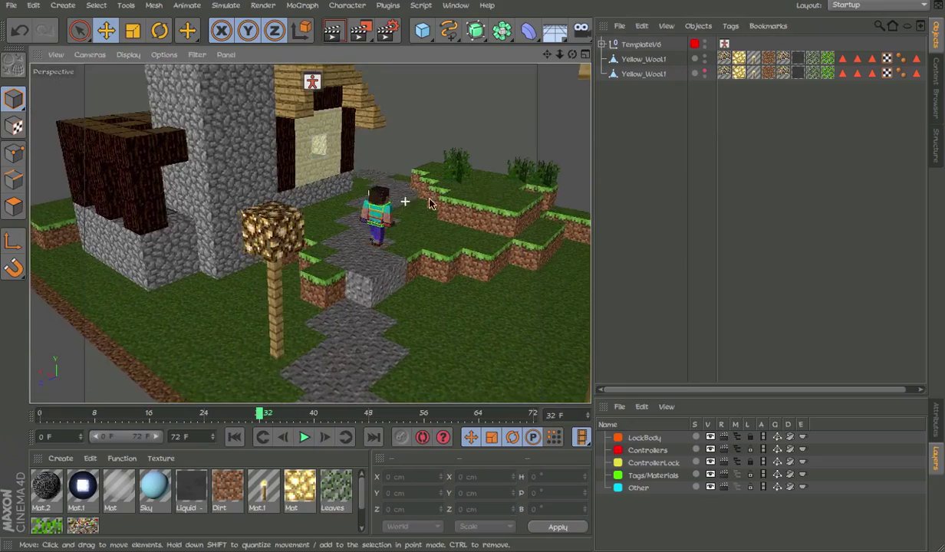